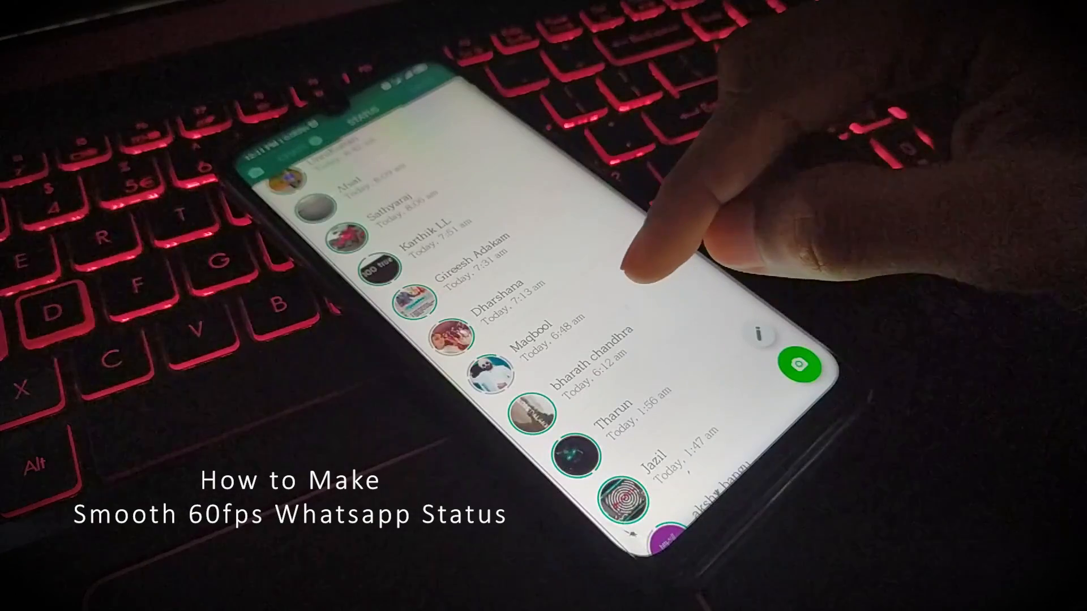
pyautogui.scroll(-5, 567, 311)
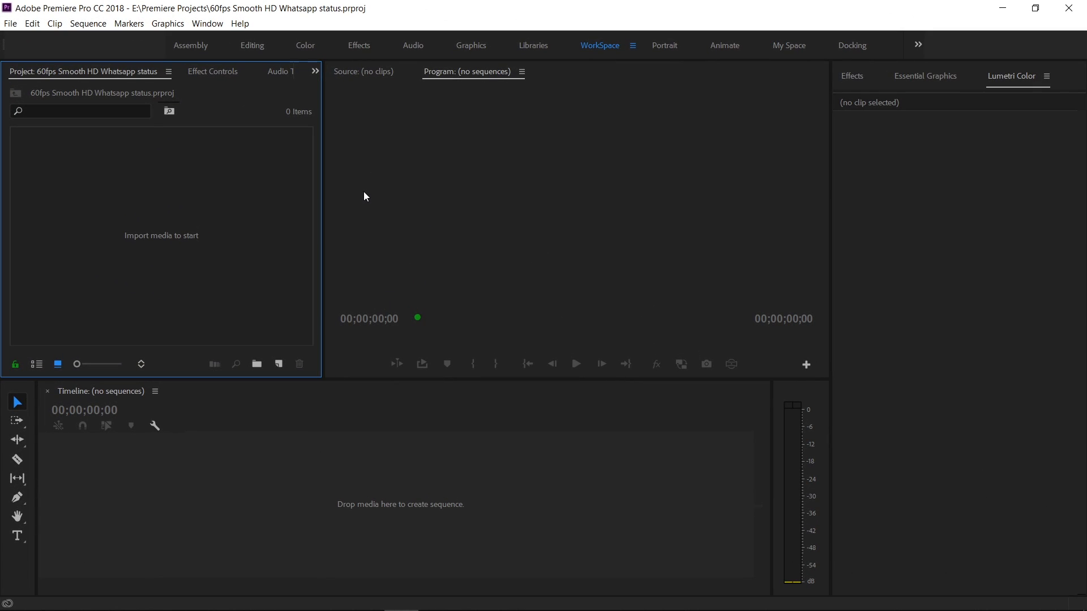
# Step: Import DRIFT_FPV Footage.mp4 from the Desktop into the project
pyautogui.rightClick(174, 201)
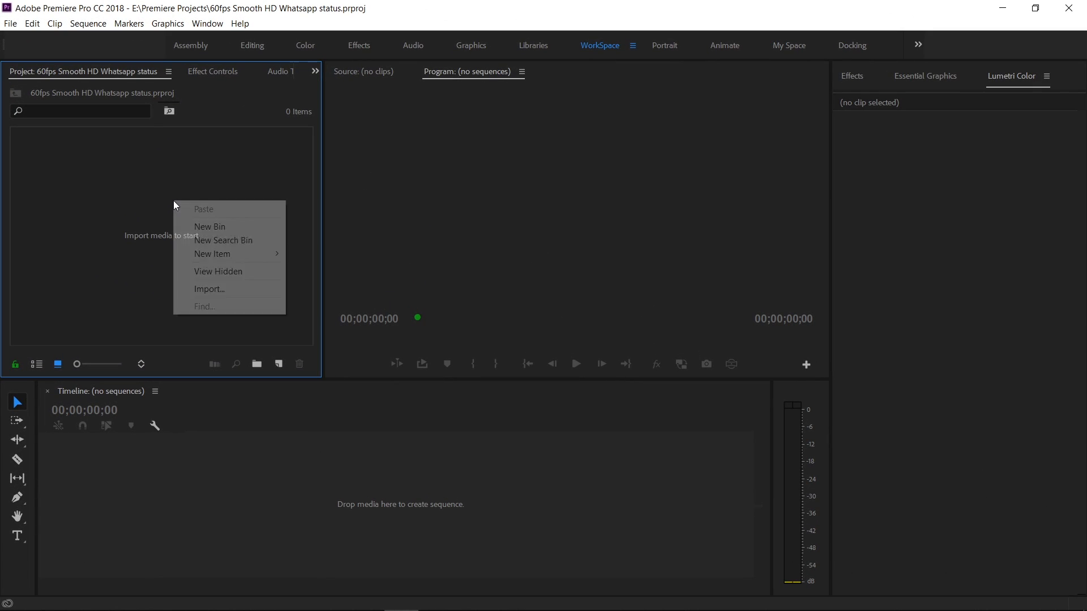
pyautogui.click(206, 290)
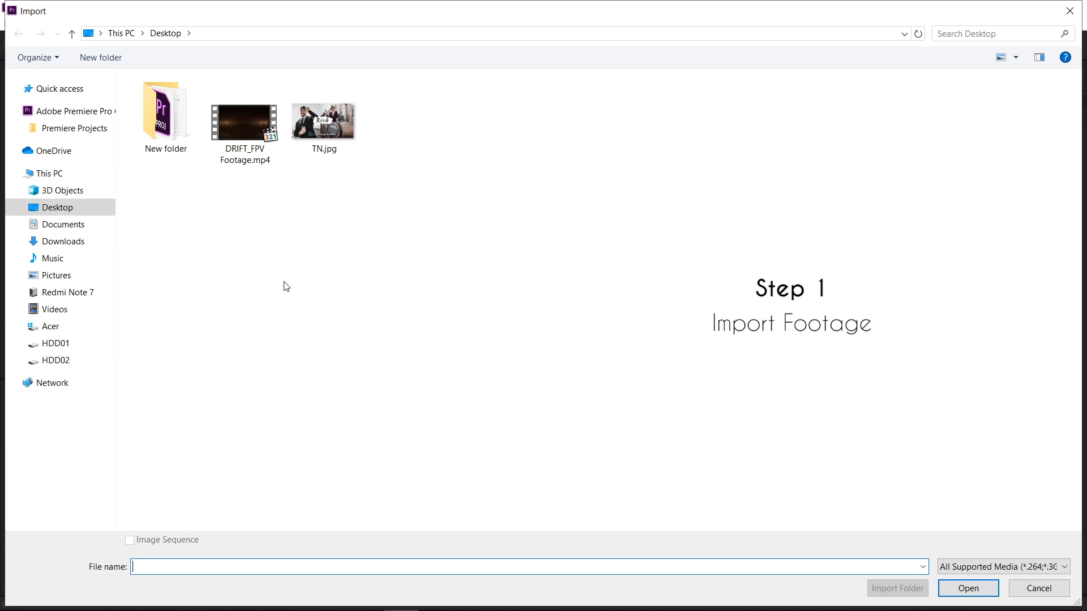
pyautogui.click(239, 112)
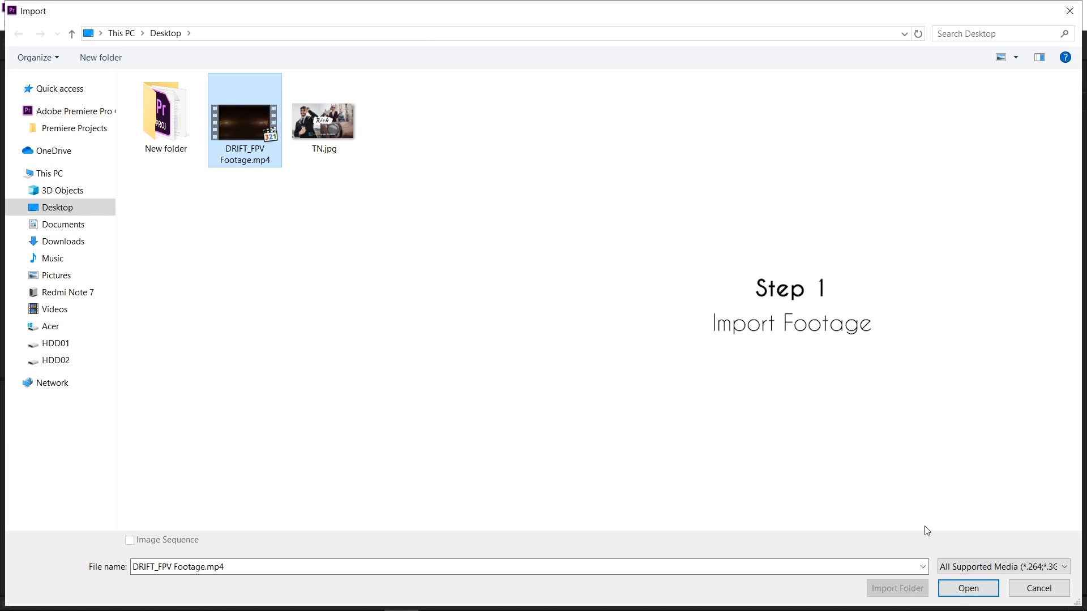
pyautogui.click(967, 591)
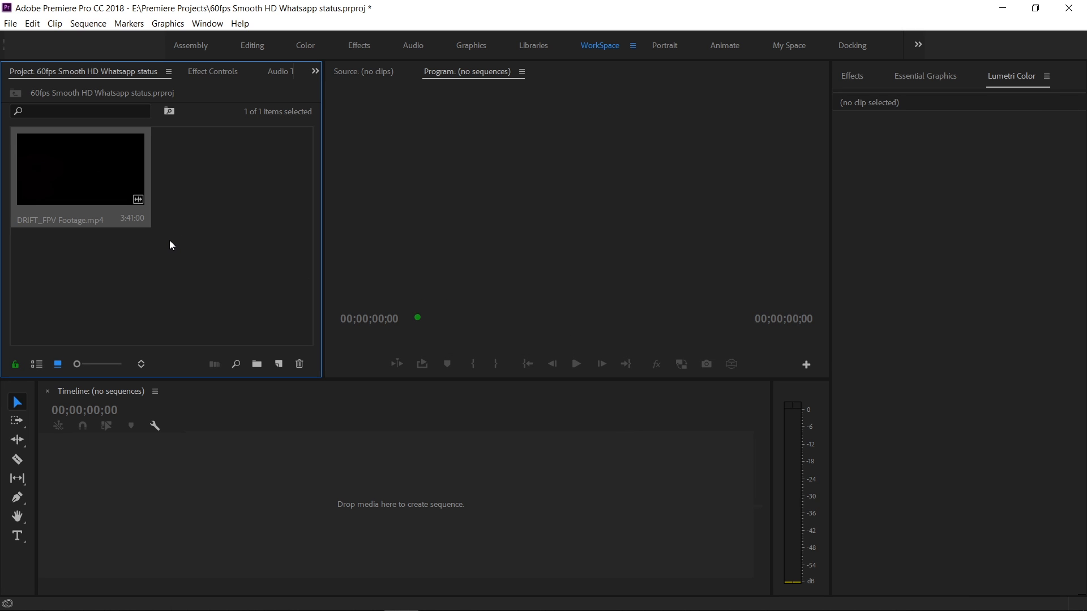
pyautogui.click(146, 252)
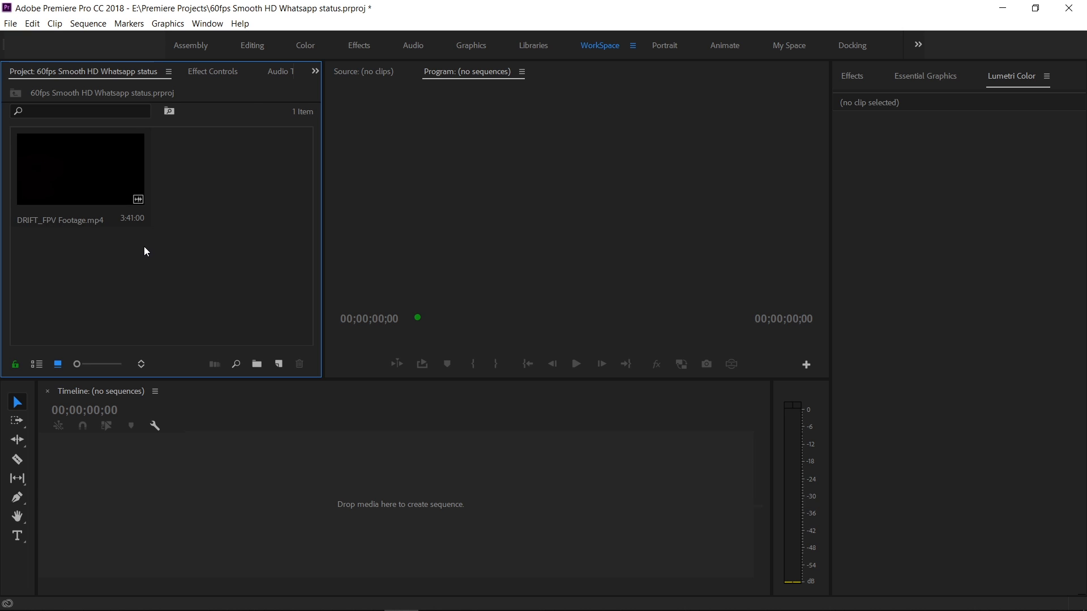
# Step: Start a new sequence with the editing mode Custom and a timebase of 60.00 frames/second
pyautogui.rightClick(191, 178)
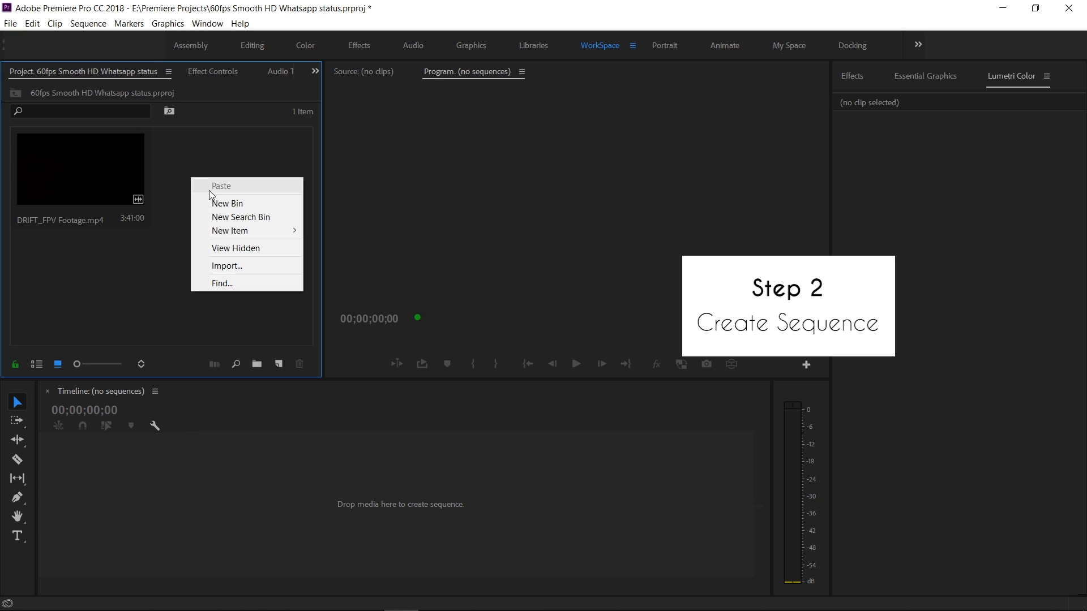
pyautogui.moveTo(228, 230)
pyautogui.click(359, 231)
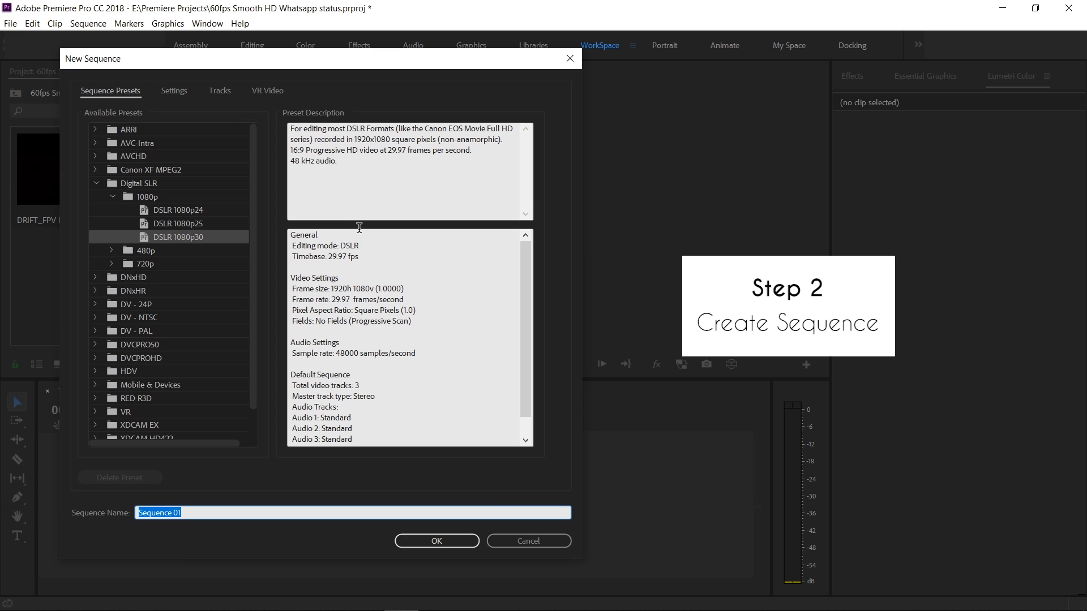
pyautogui.click(175, 93)
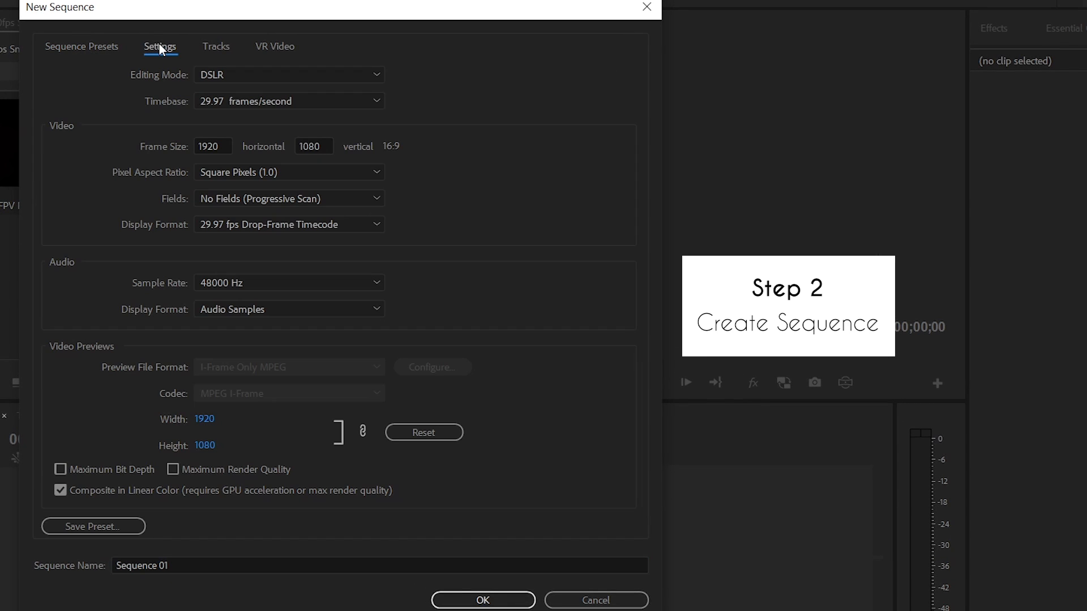
pyautogui.click(214, 72)
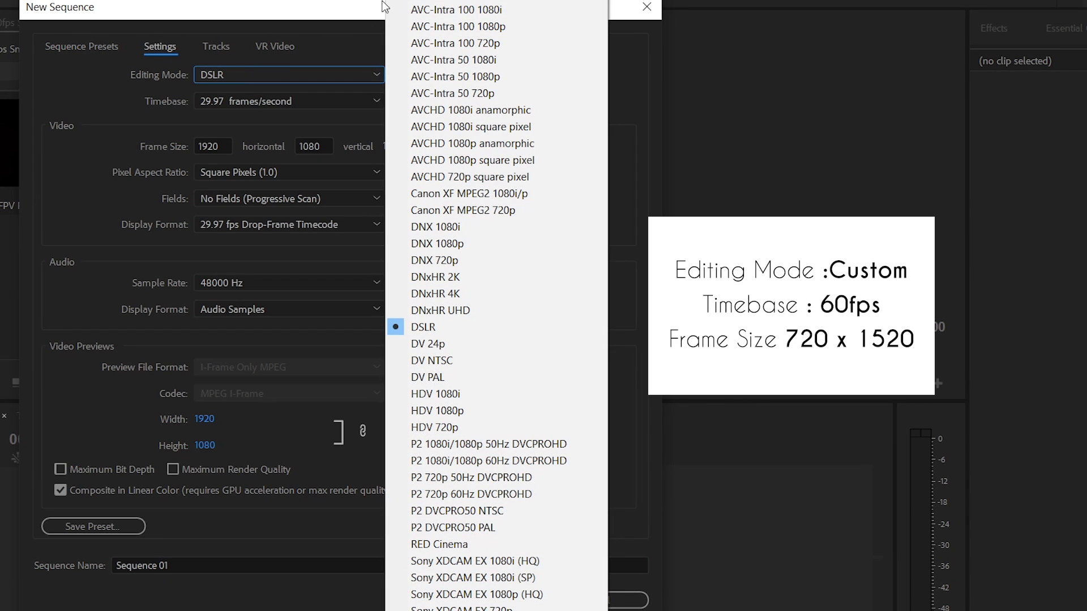
pyautogui.click(425, 1)
pyautogui.click(277, 101)
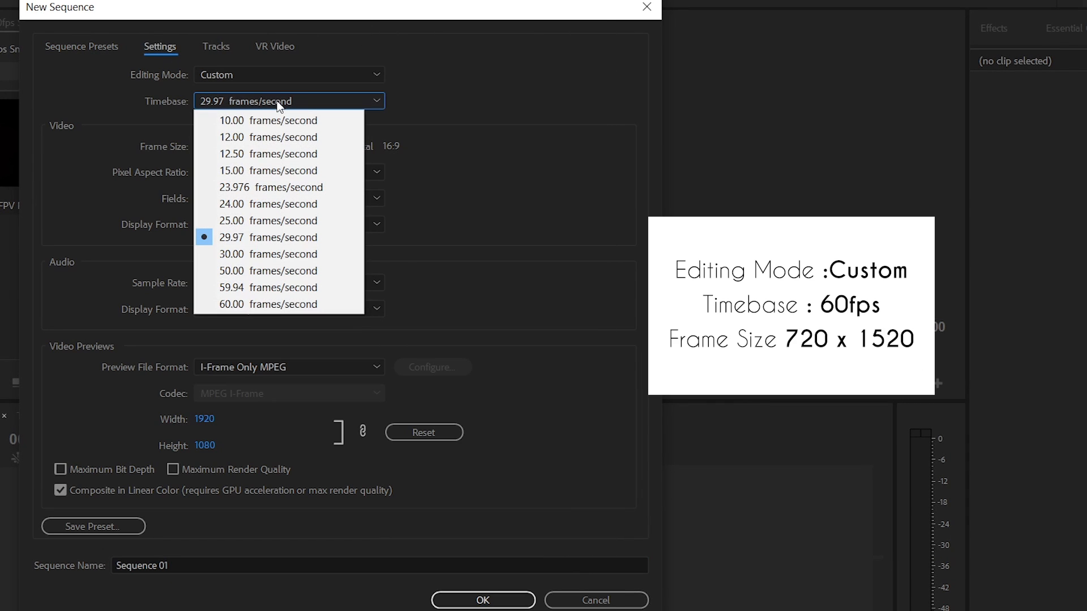
pyautogui.click(272, 305)
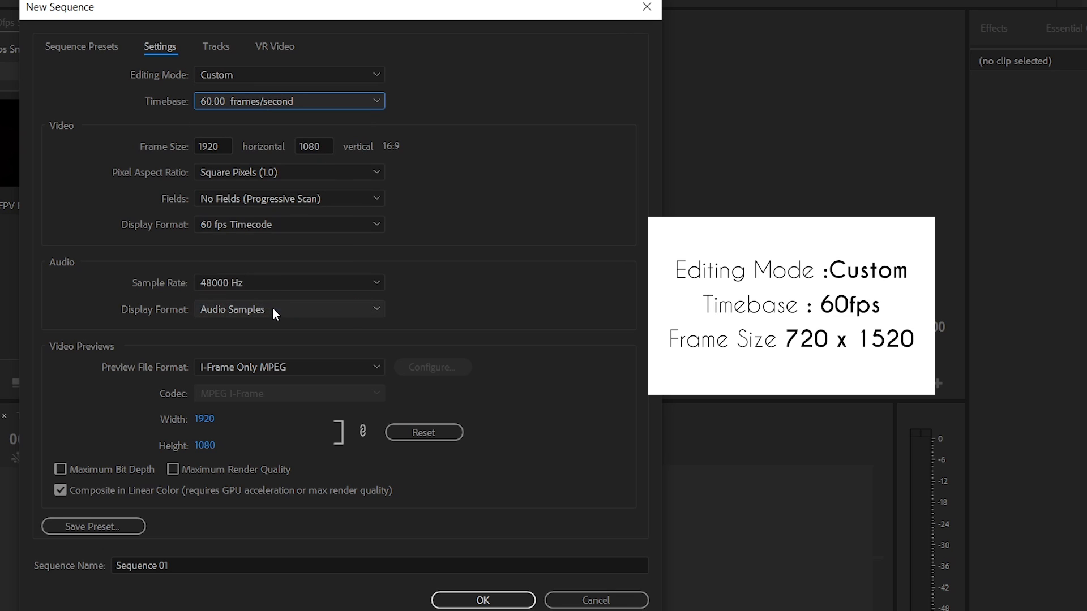
# Step: Set the new sequence's frame size to 720 horizontal by 1520 vertical
pyautogui.doubleClick(209, 146)
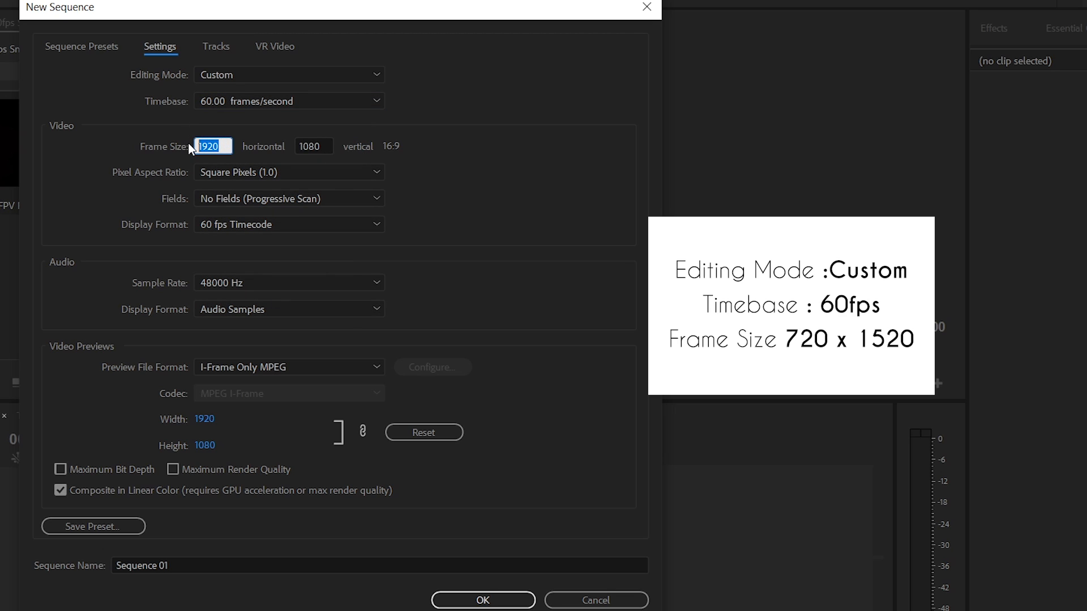
pyautogui.write('720')
pyautogui.doubleClick(300, 148)
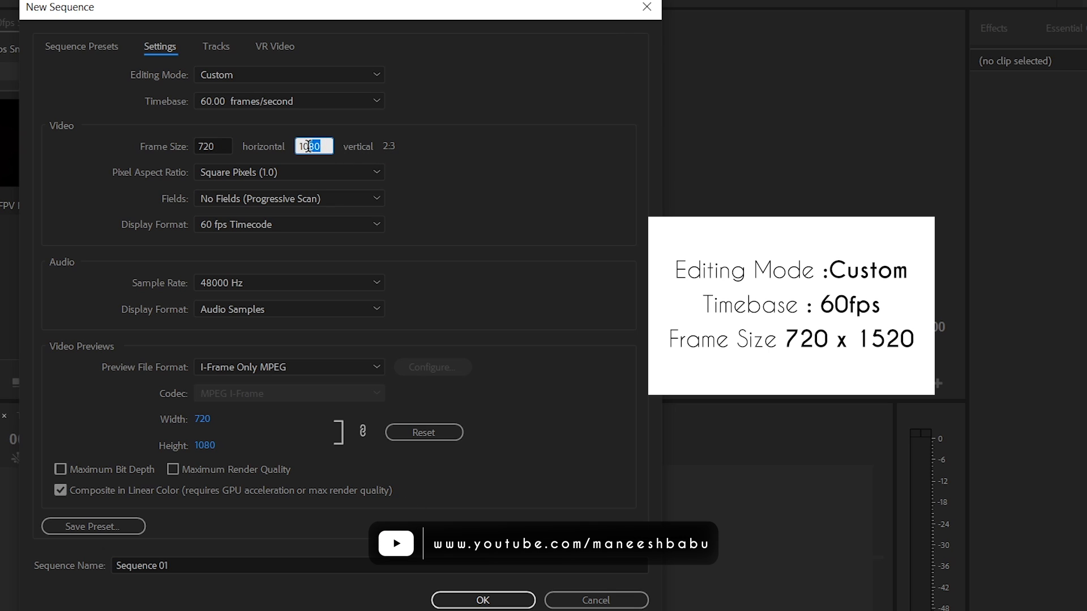
pyautogui.write('1520')
pyautogui.click(426, 145)
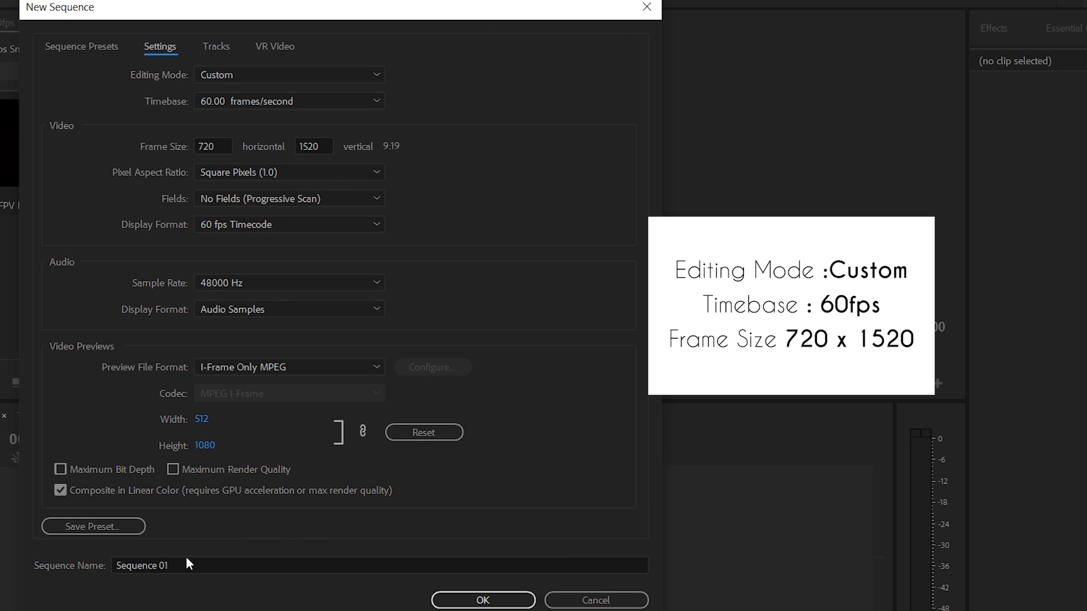
# Step: Name the sequence Whatsapp Status and create it
pyautogui.click(169, 565)
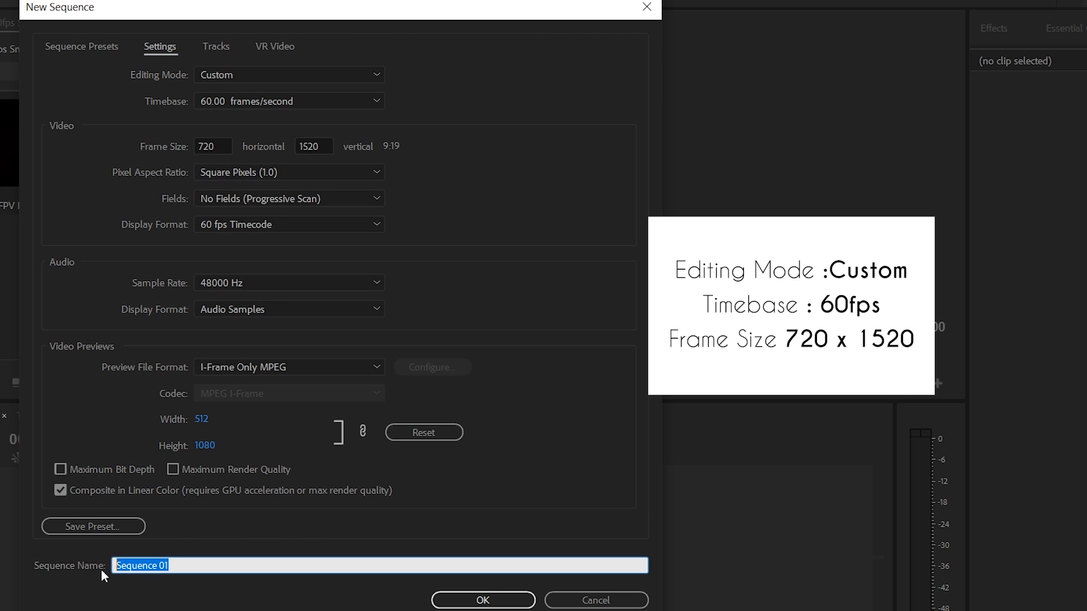
pyautogui.press('BackSpace')
pyautogui.write('Whatsapp Status')
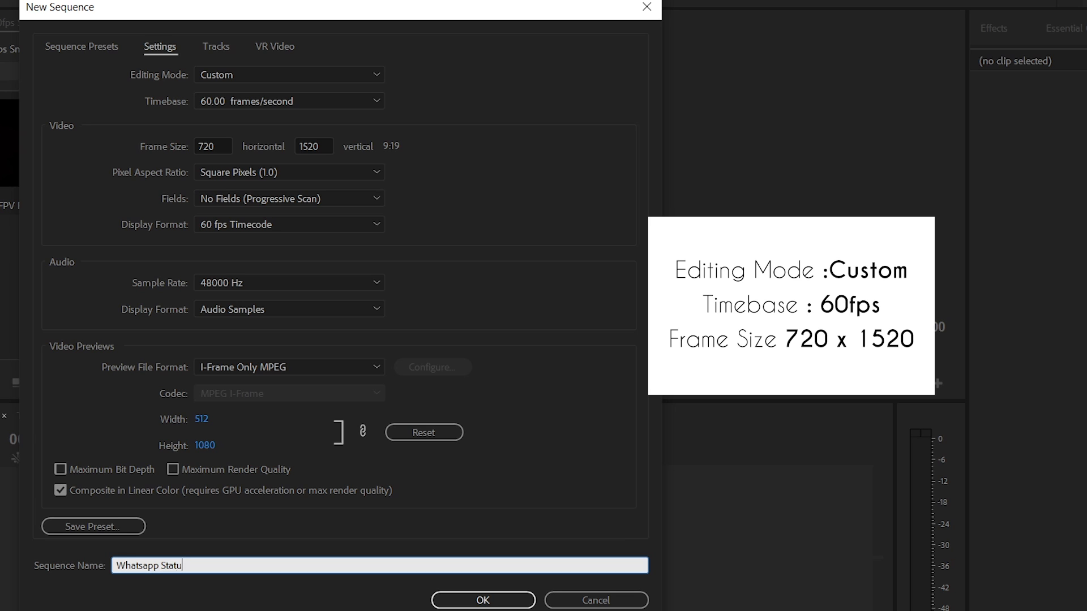
pyautogui.click(509, 601)
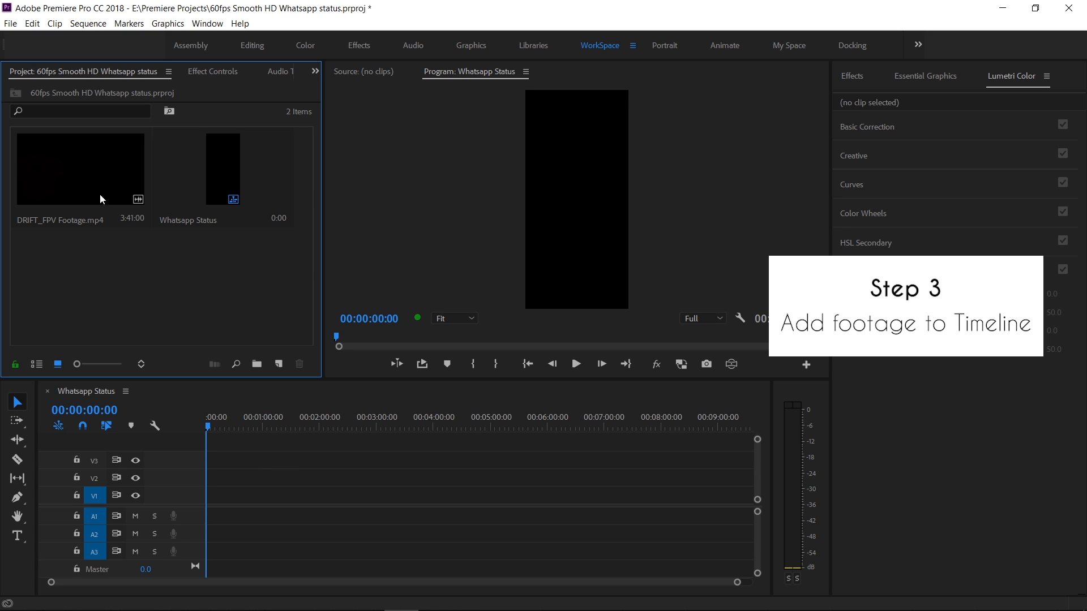
# Step: Place DRIFT_FPV Footage.mp4 at the start of video track V1, keeping the existing sequence settings
pyautogui.moveTo(80, 152); pyautogui.dragTo(213, 498)
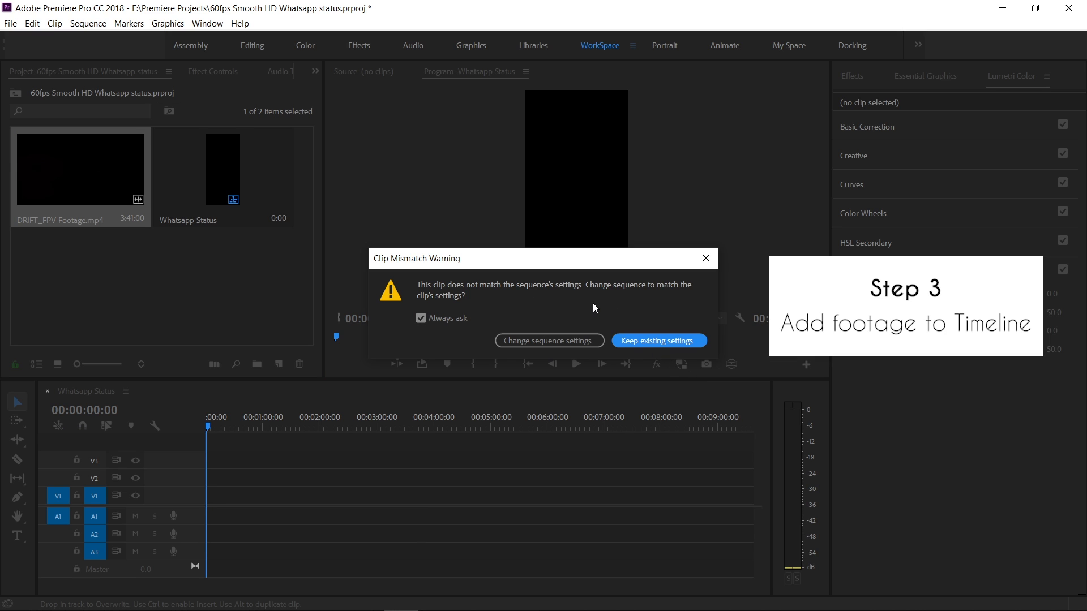
pyautogui.click(678, 341)
pyautogui.press('\\')
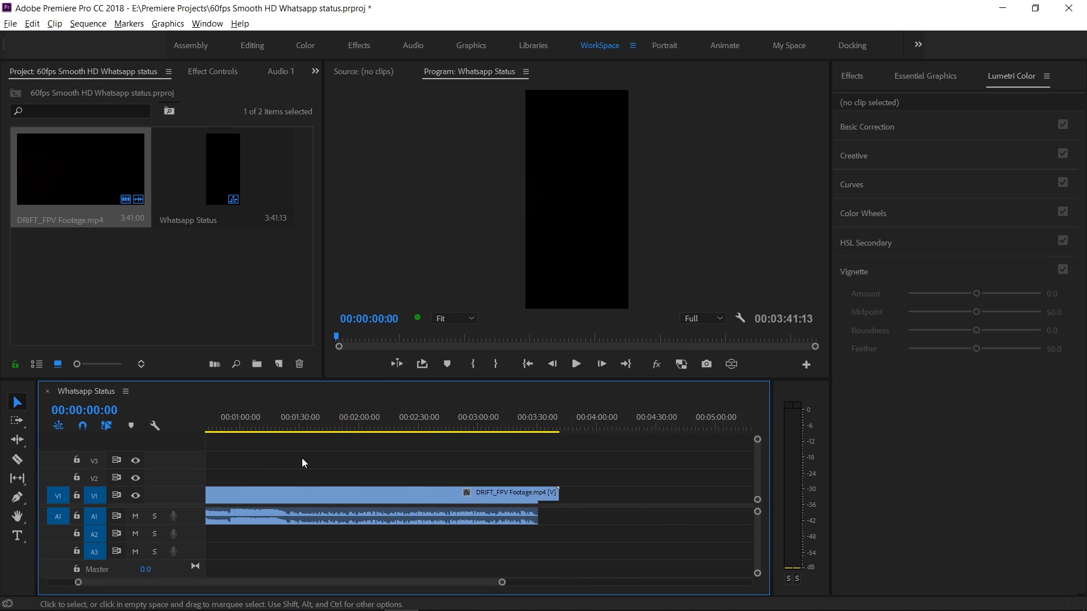
# Step: Move the playhead to 00:00:51:45 and show the Effect Controls of the footage clip
pyautogui.click(299, 425)
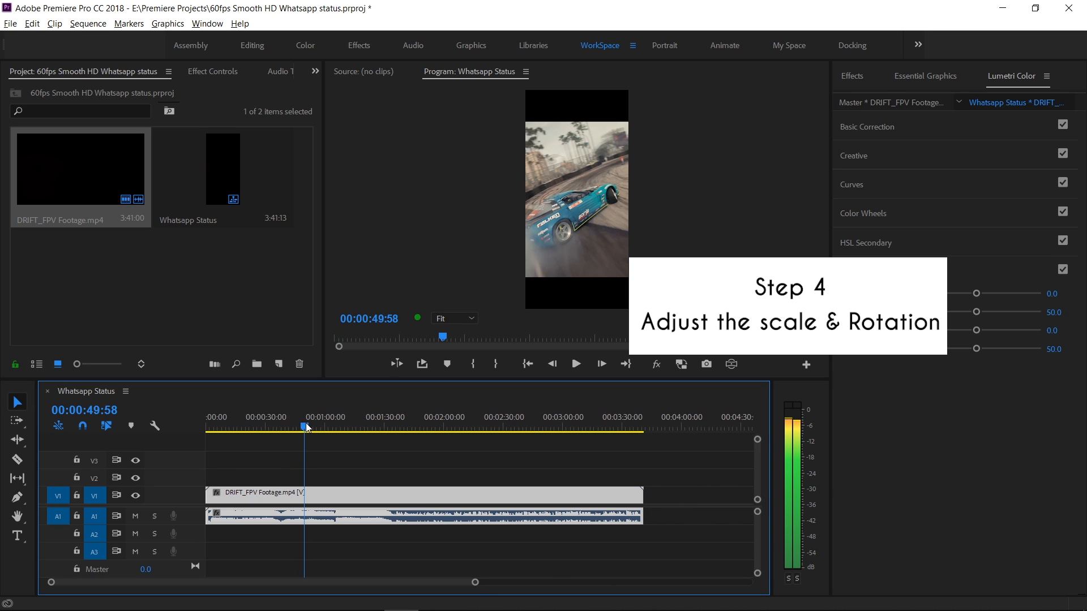
pyautogui.click(311, 429)
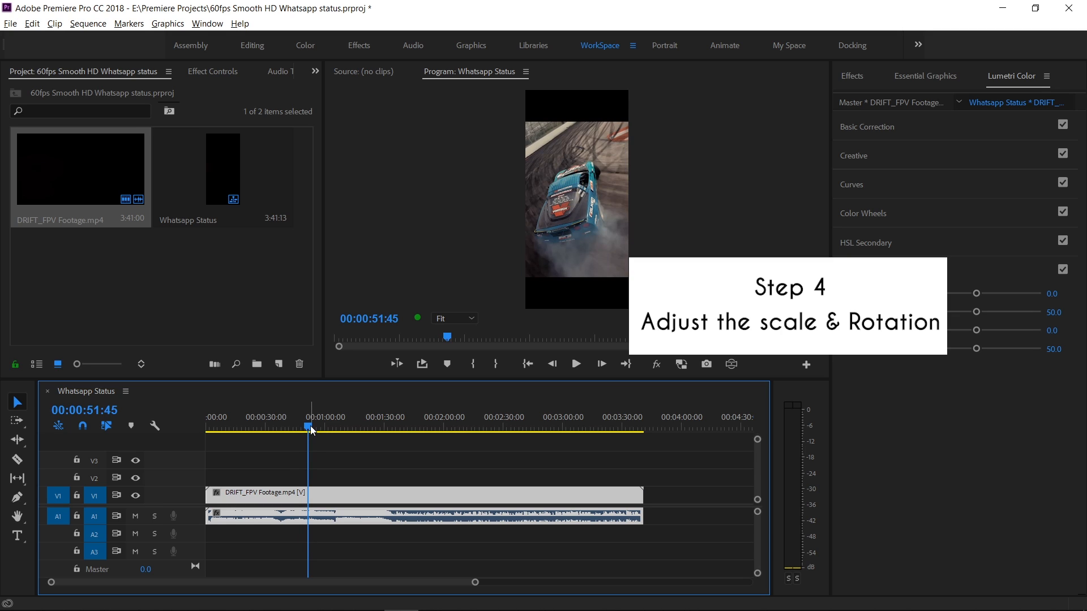
pyautogui.click(217, 73)
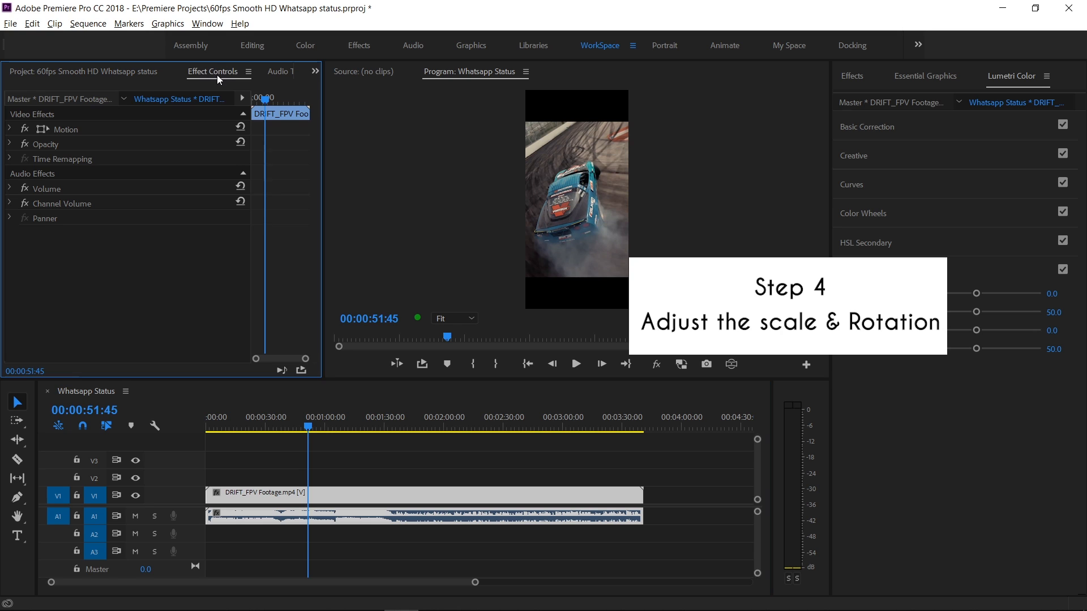
pyautogui.click(206, 23)
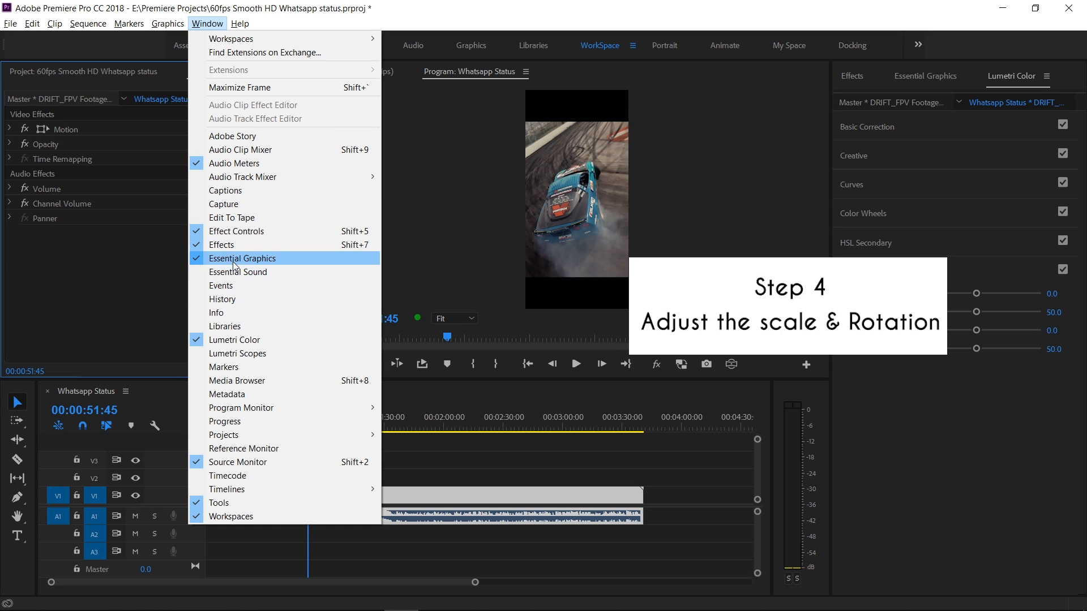
pyautogui.click(231, 233)
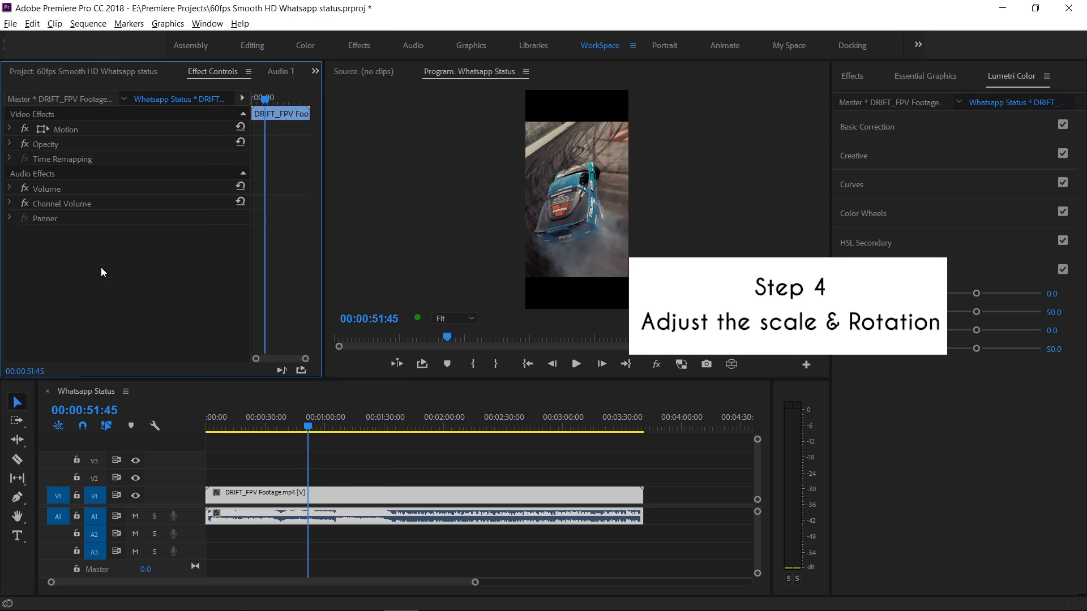
pyautogui.click(307, 494)
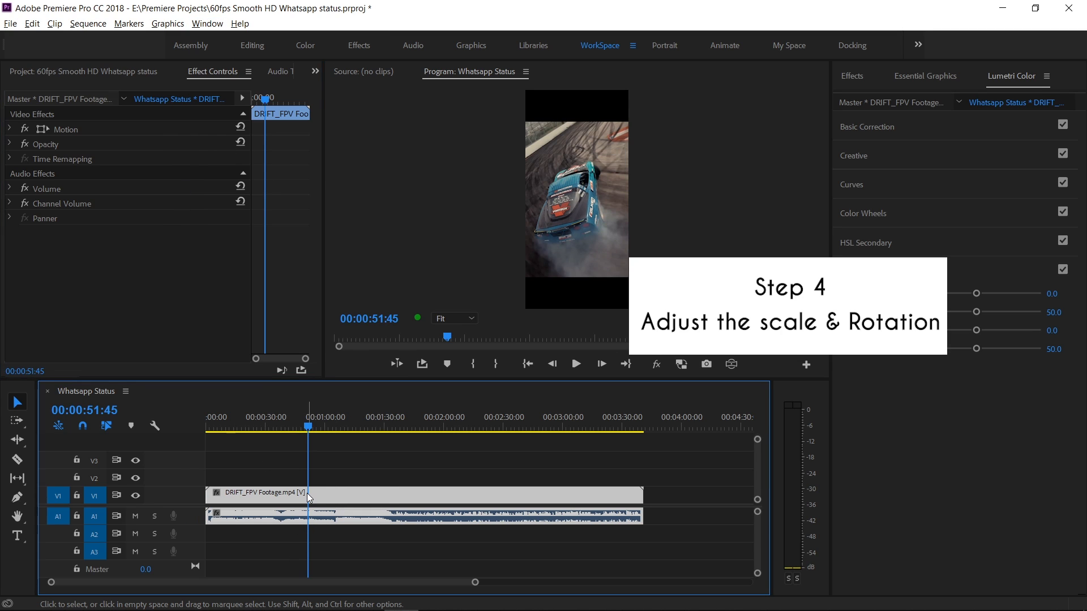
# Step: Set the footage clip's Motion rotation to 90°
pyautogui.click(10, 129)
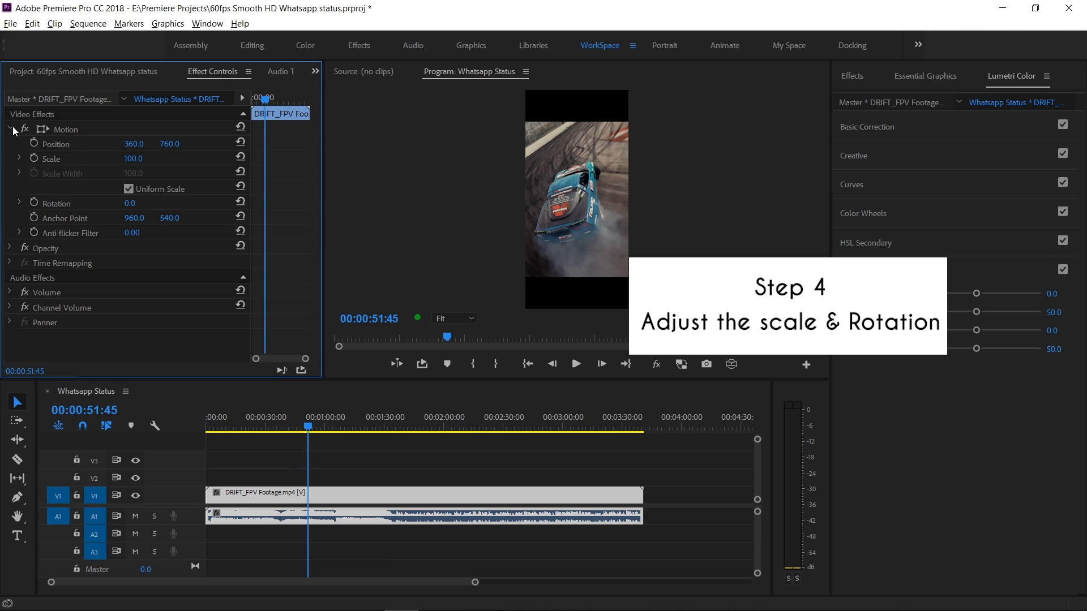
pyautogui.click(131, 204)
pyautogui.write('90')
pyautogui.press('Return')
# Step: Scale the footage clip to 79 so the rotated picture fills the vertical frame
pyautogui.click(142, 159)
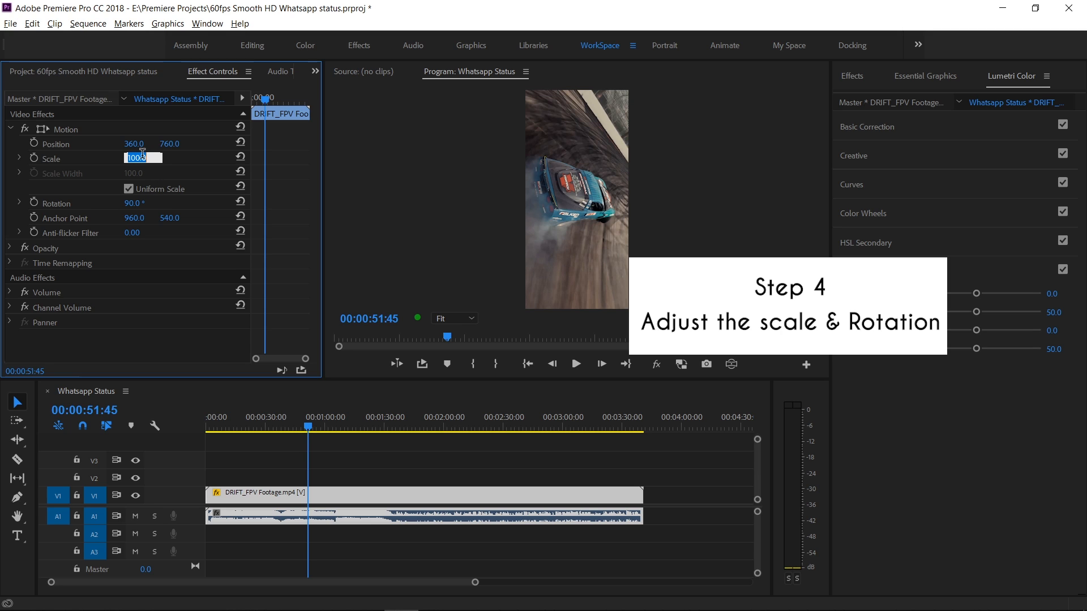
pyautogui.write('78')
pyautogui.press('Return')
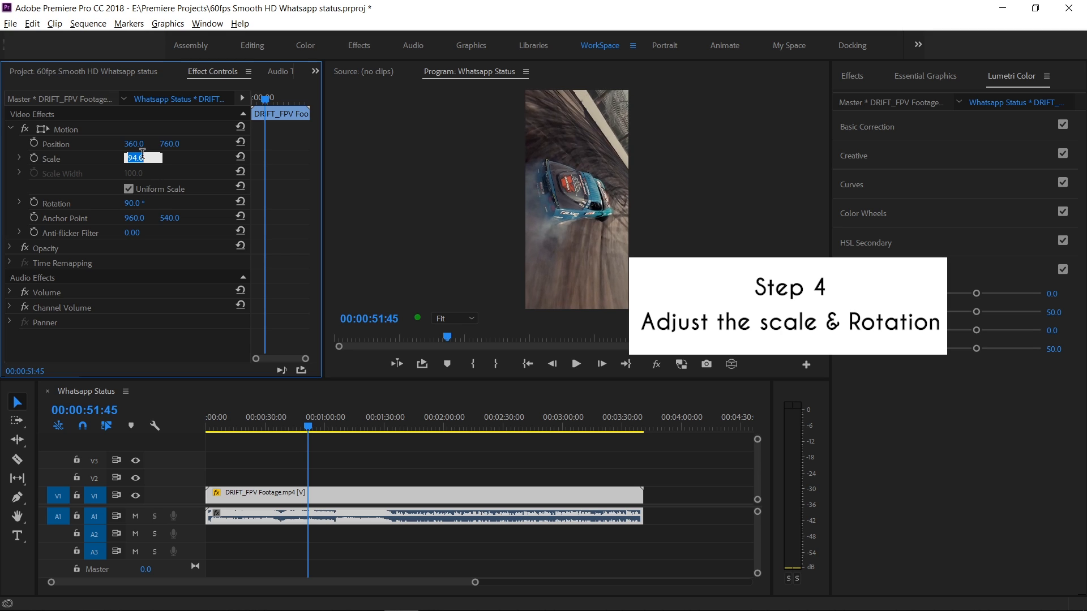
pyautogui.write('76')
pyautogui.press('Return')
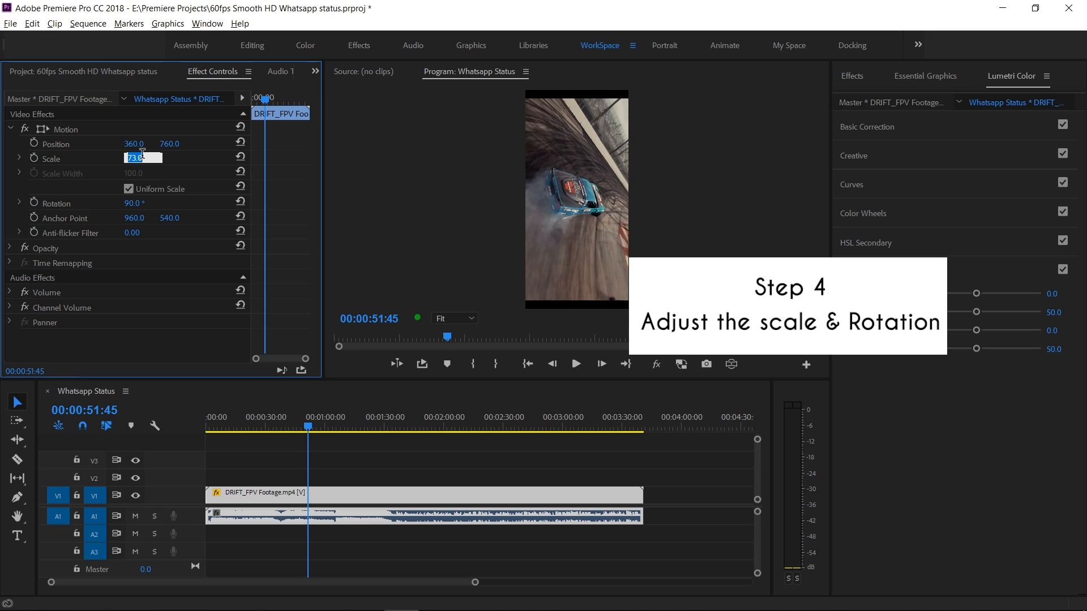
pyautogui.write('79')
pyautogui.press('Return')
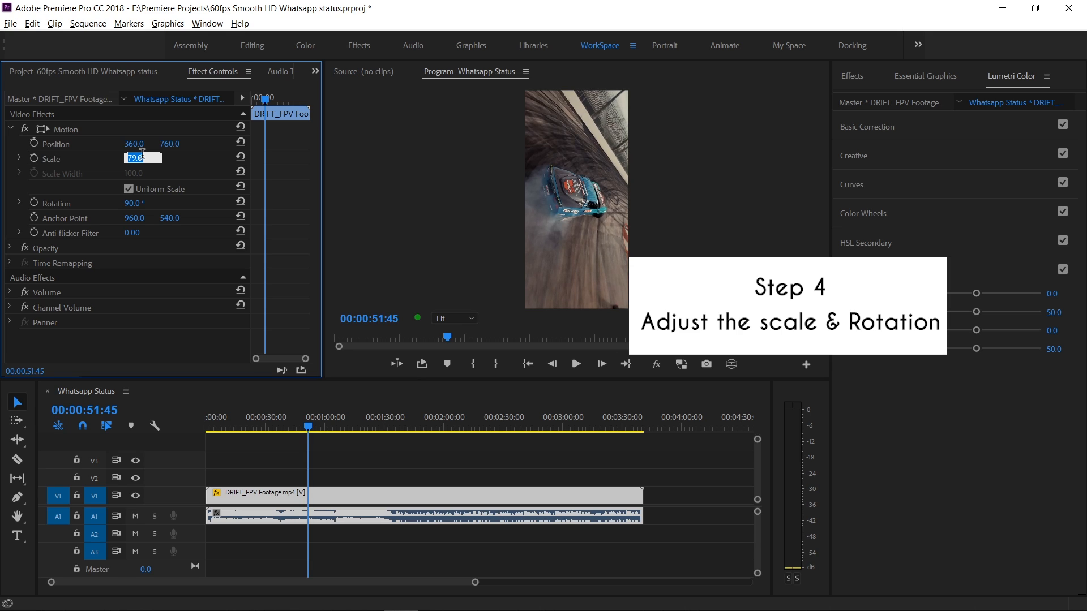
pyautogui.click(158, 270)
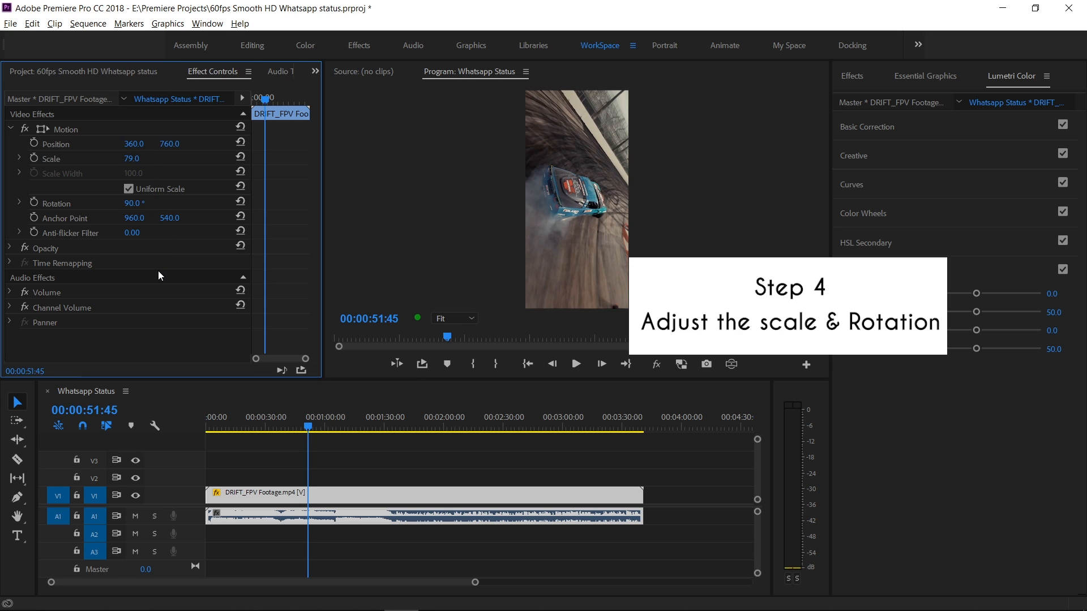
pyautogui.click(10, 129)
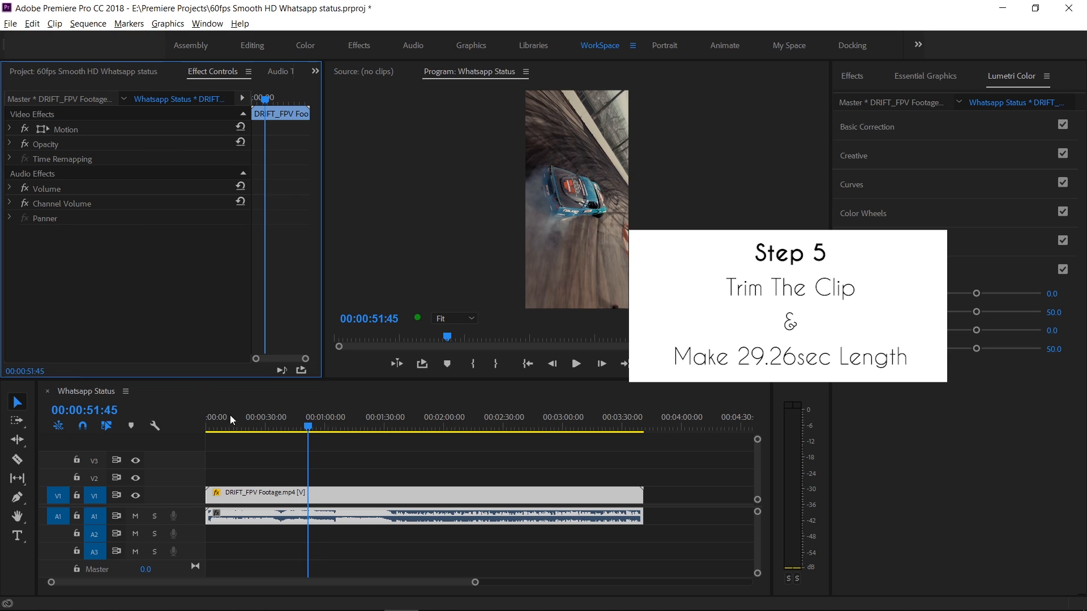
# Step: Split the footage clip at 00:00:56:03 and delete the part after the cut
pyautogui.scroll(4, 277, 442)
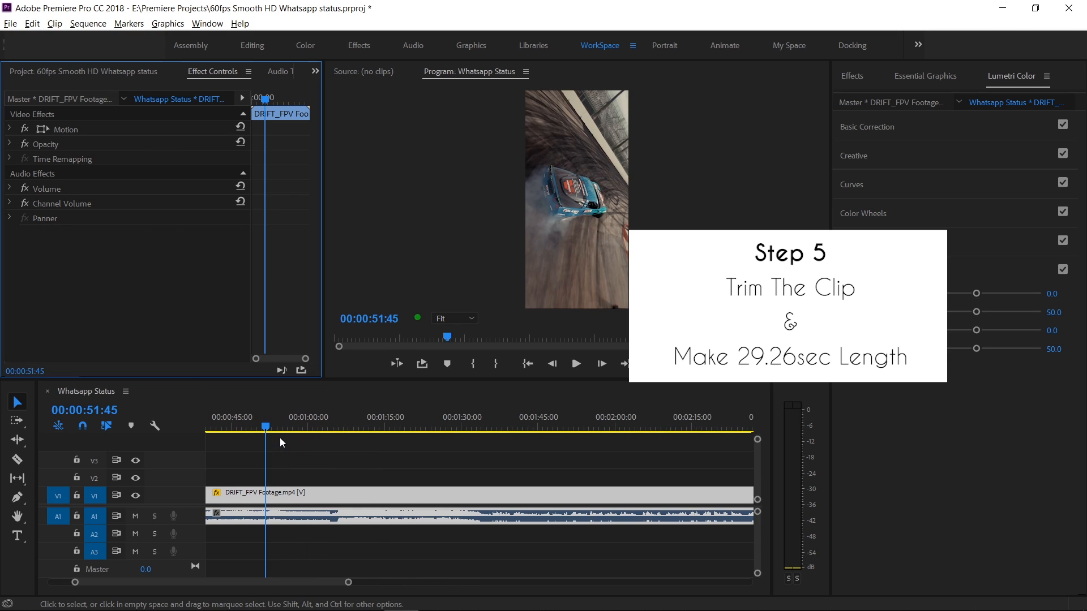
pyautogui.scroll(3, 279, 437)
pyautogui.moveTo(378, 433)
pyautogui.mouseDown()
pyautogui.moveTo(427, 442)
pyautogui.moveTo(391, 444)
pyautogui.mouseUp()
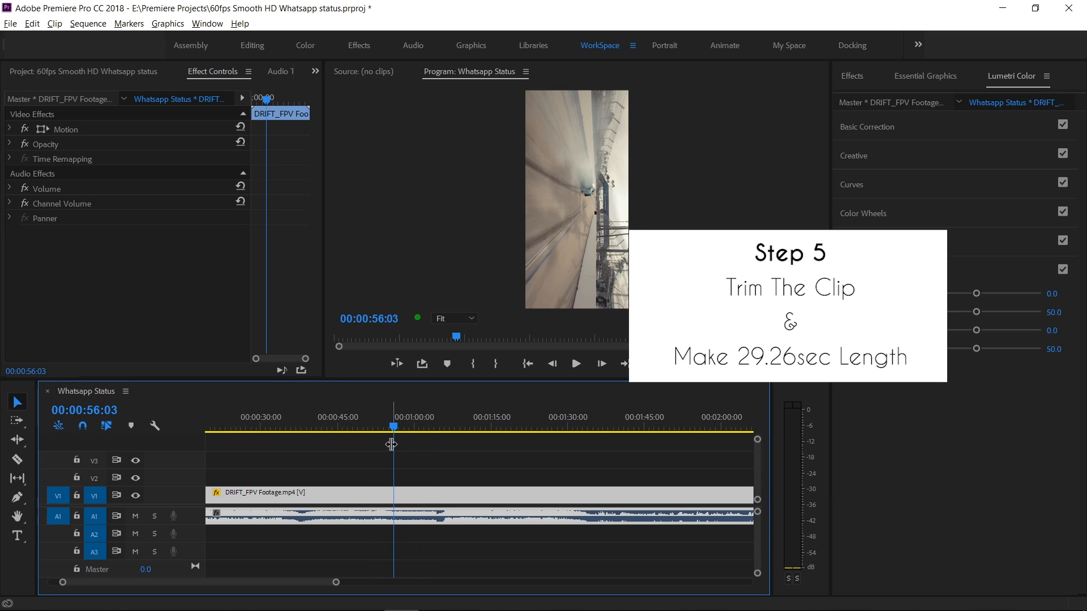
pyautogui.press('c')
pyautogui.click(394, 494)
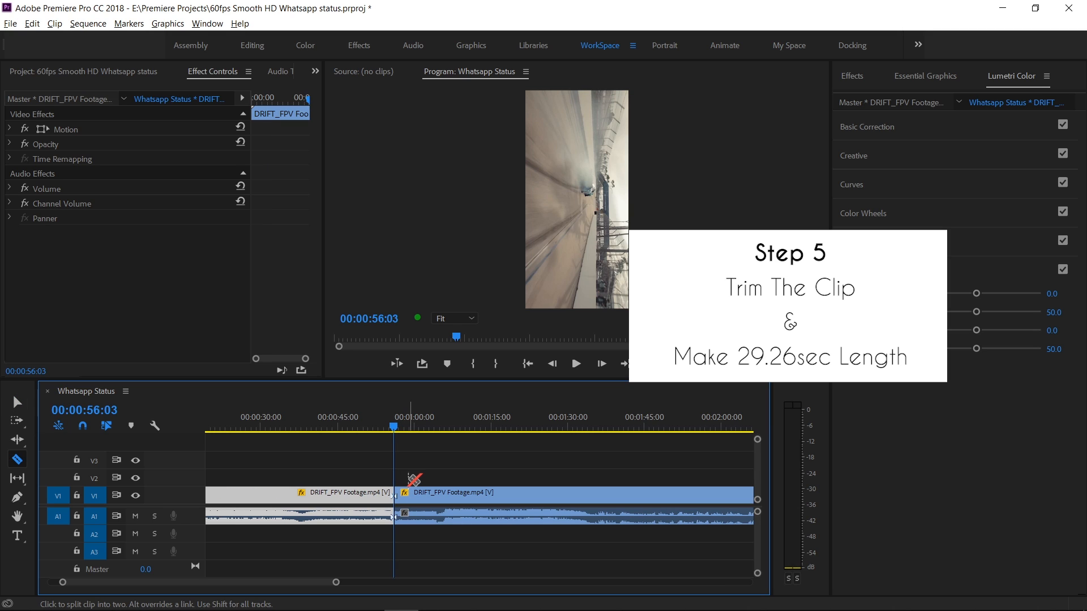
pyautogui.press('v')
pyautogui.click(419, 490)
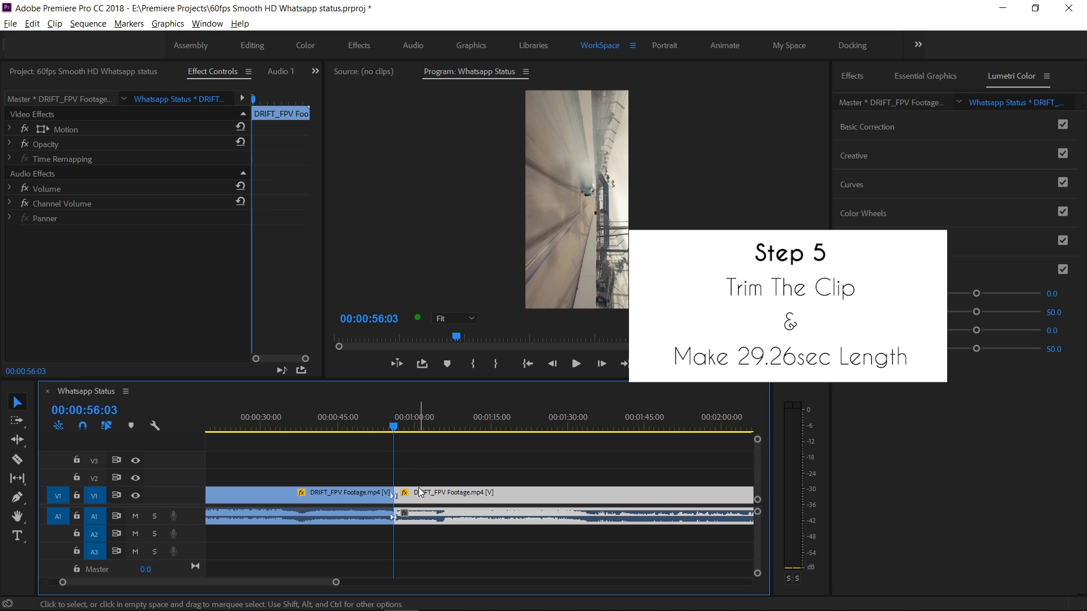
pyautogui.press('Delete')
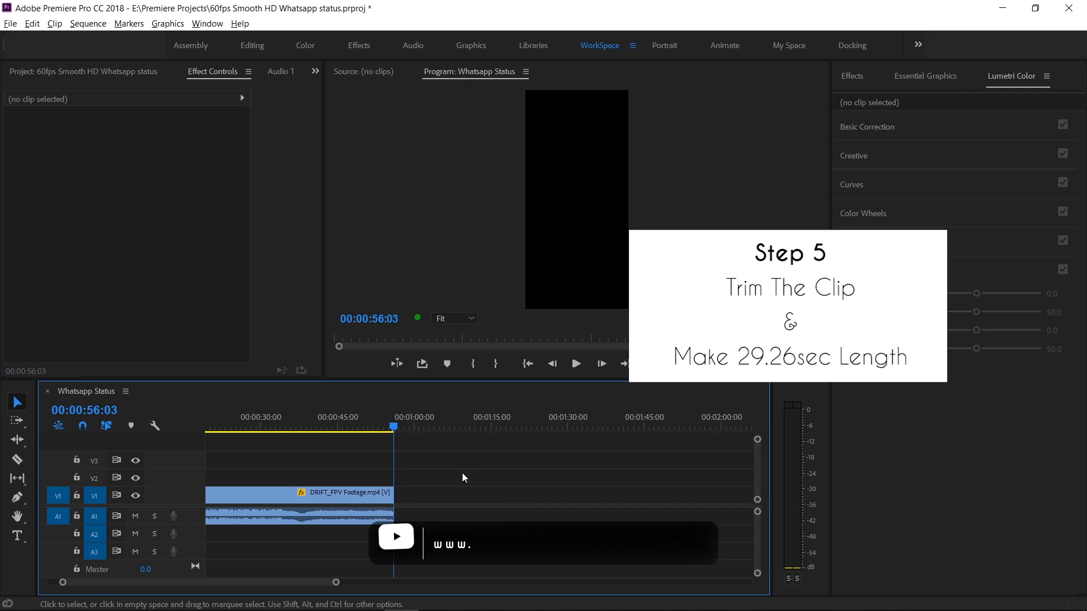
# Step: Trim the start of the remaining footage clip to just past the 30-second mark
pyautogui.press('-')
pyautogui.press('-')
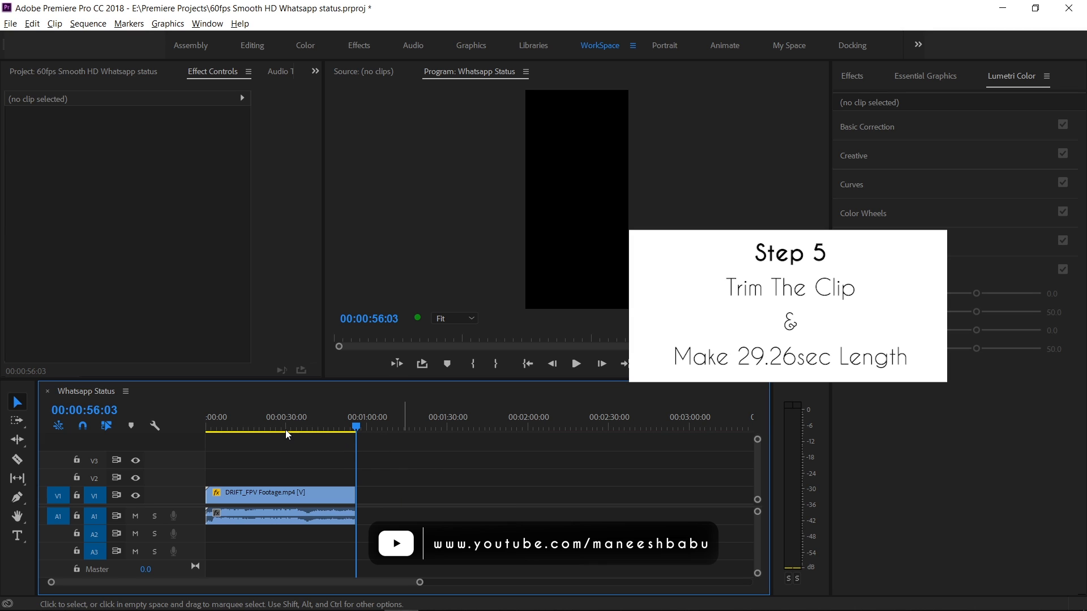
pyautogui.moveTo(207, 493); pyautogui.dragTo(292, 494)
# Step: Move the trimmed clip to the start of track V1 and make it end at 00:00:29:26
pyautogui.click(287, 426)
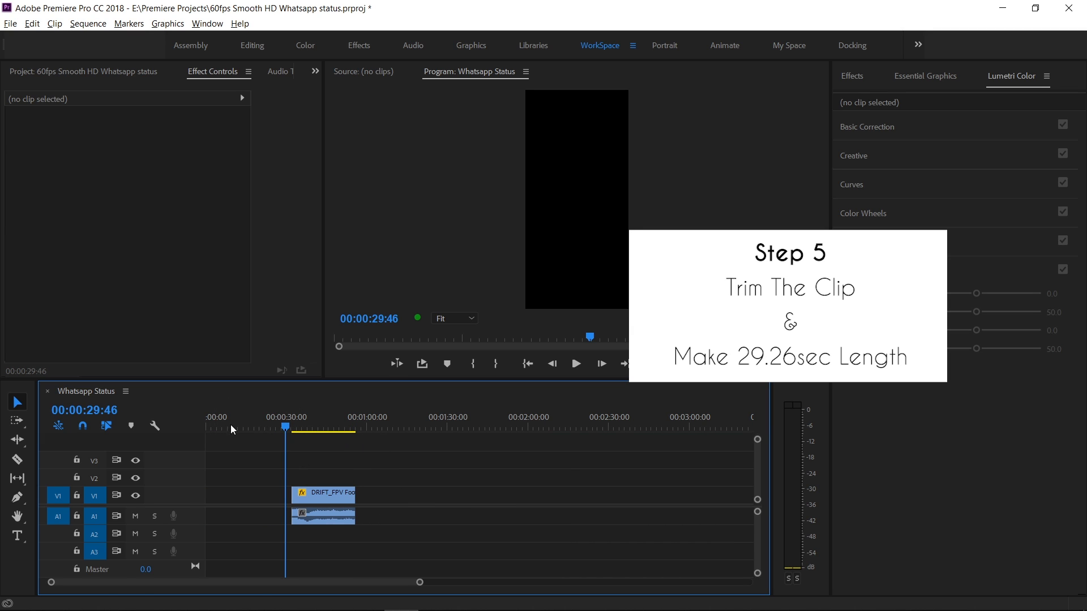
pyautogui.click(109, 417)
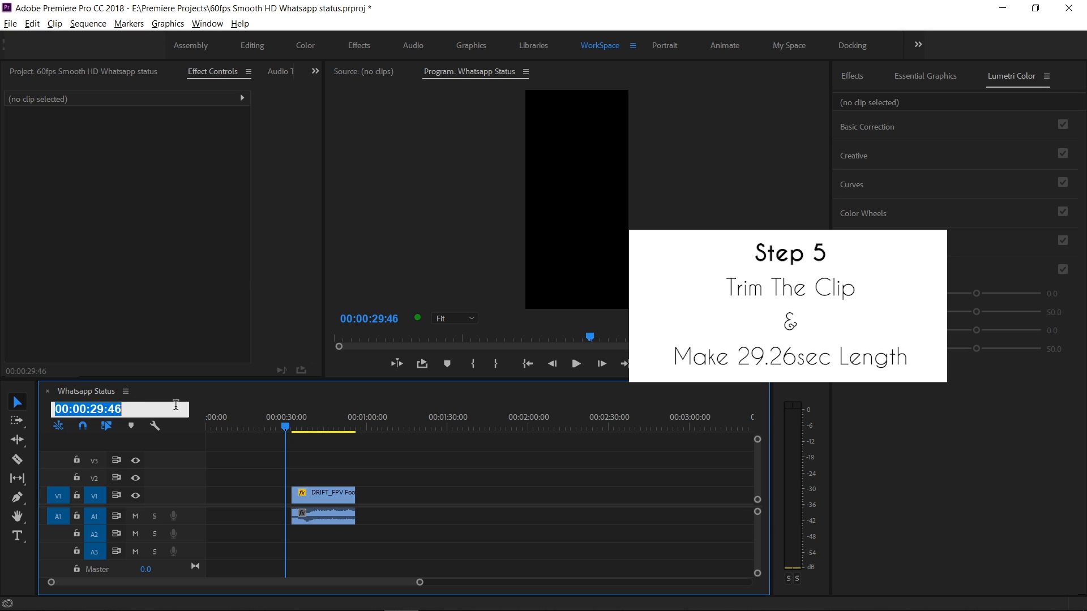
pyautogui.write('0000')
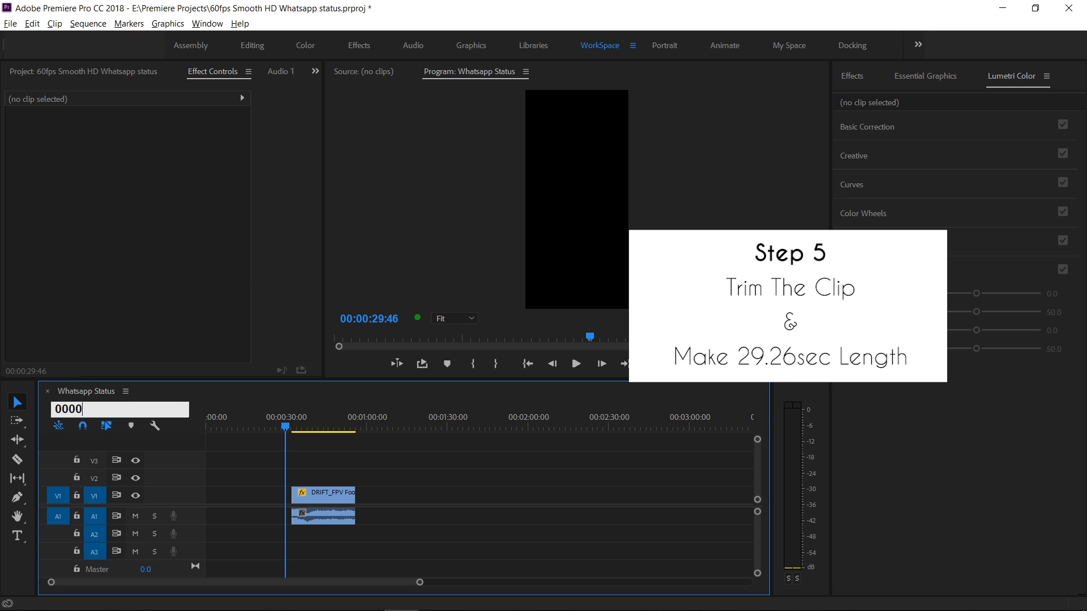
pyautogui.write('2926')
pyautogui.press('Return')
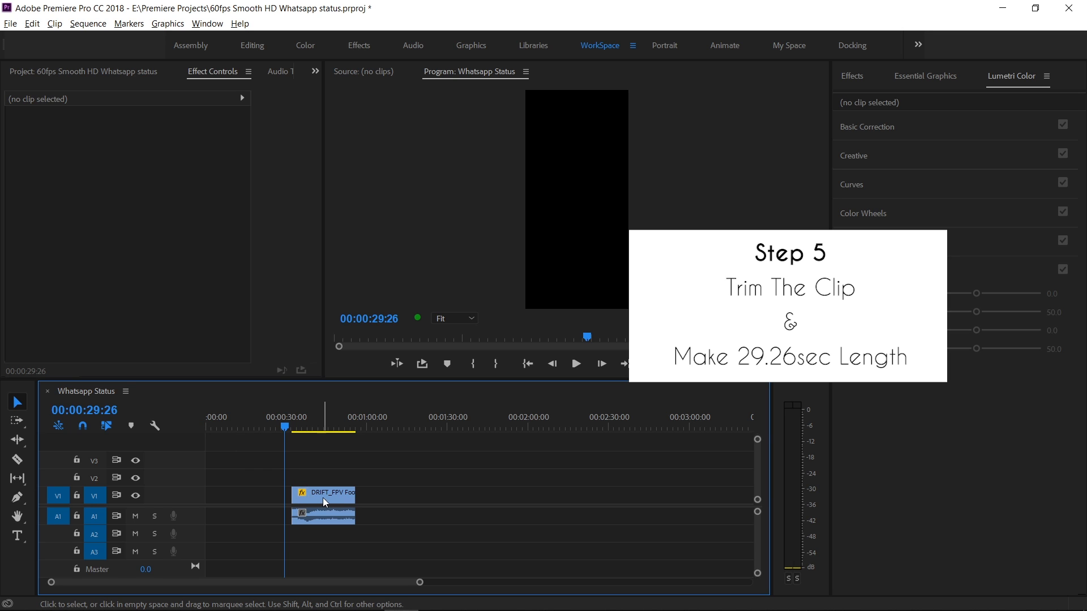
pyautogui.moveTo(326, 503); pyautogui.dragTo(206, 492)
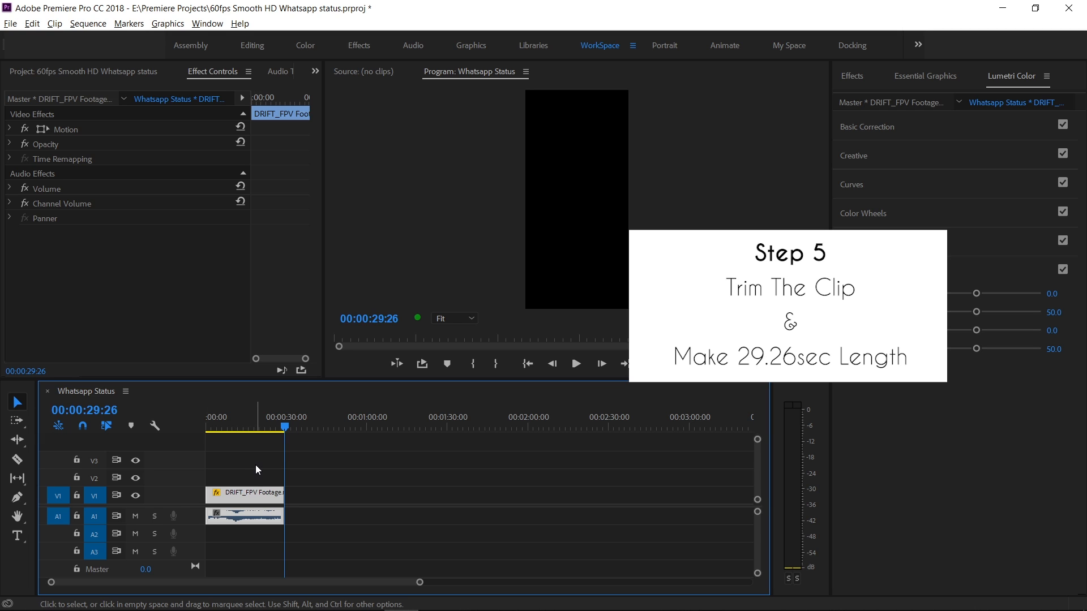
# Step: Set the footage clip's time interpolation to Optical Flow in its Speed/Duration settings
pyautogui.scroll(-1, 255, 466)
pyautogui.scroll(4, 256, 465)
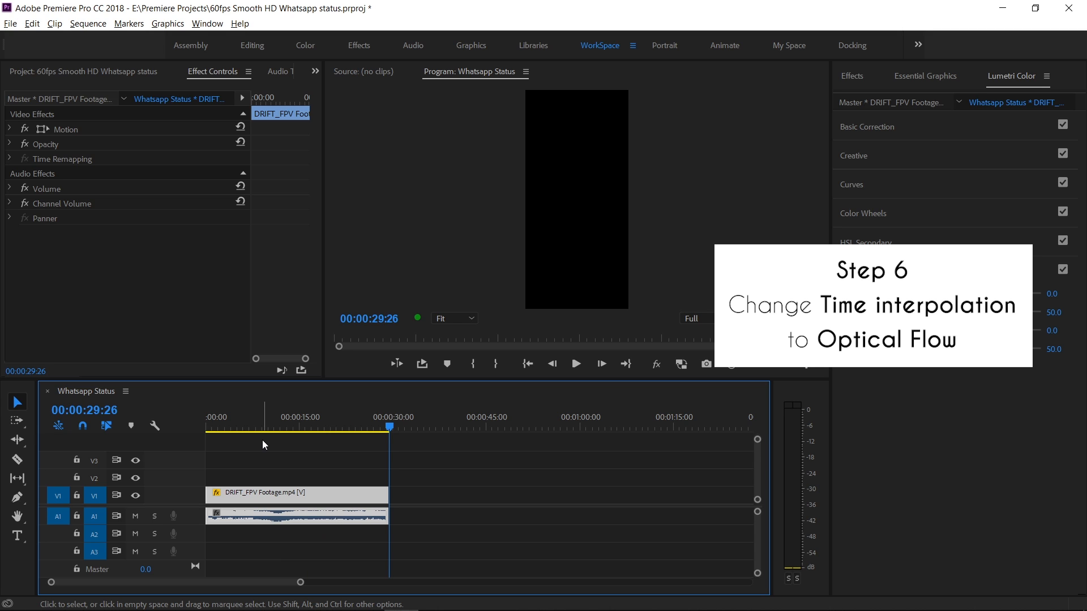
pyautogui.click(267, 442)
pyautogui.click(271, 492)
pyautogui.rightClick(270, 493)
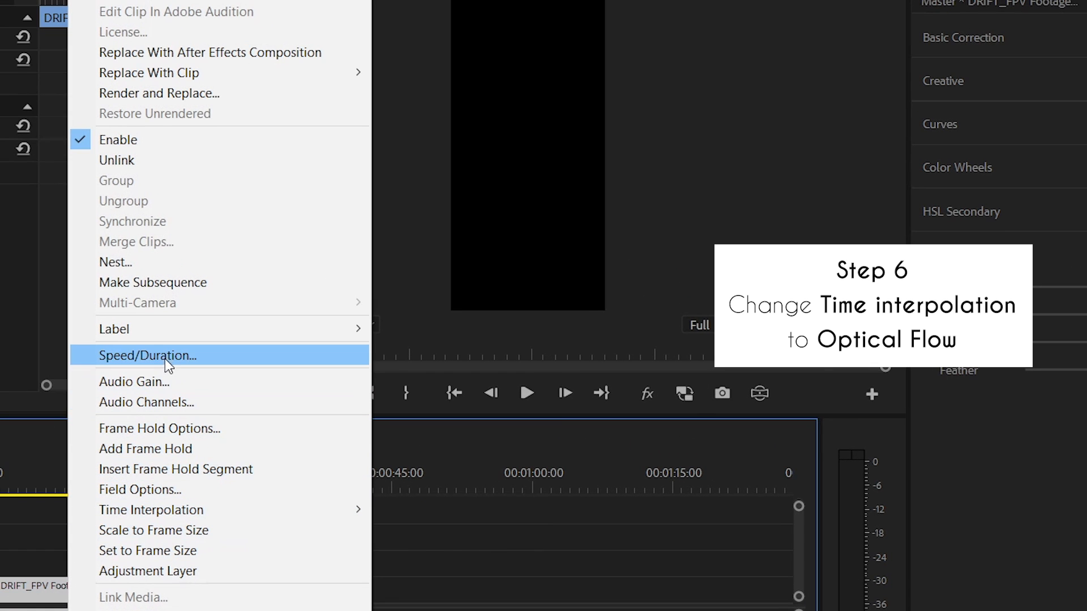
pyautogui.click(165, 355)
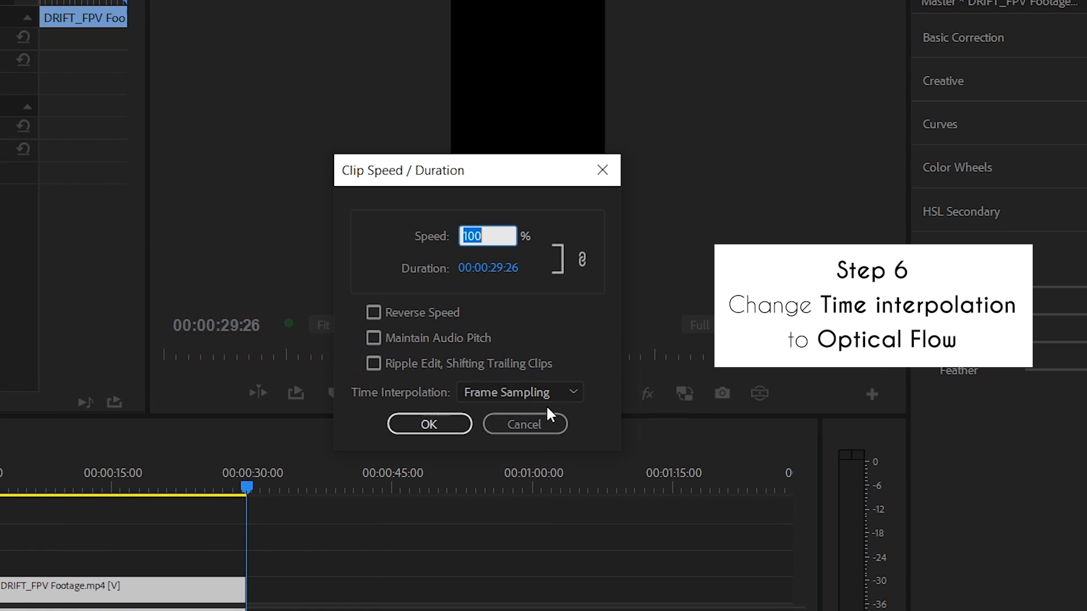
pyautogui.click(511, 392)
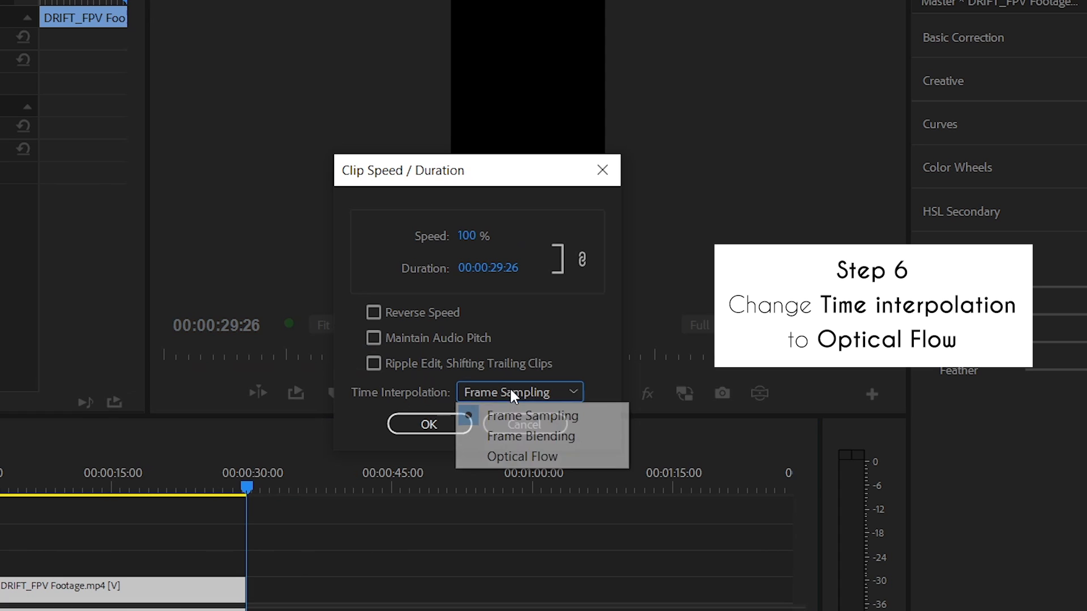
pyautogui.click(518, 453)
pyautogui.click(455, 426)
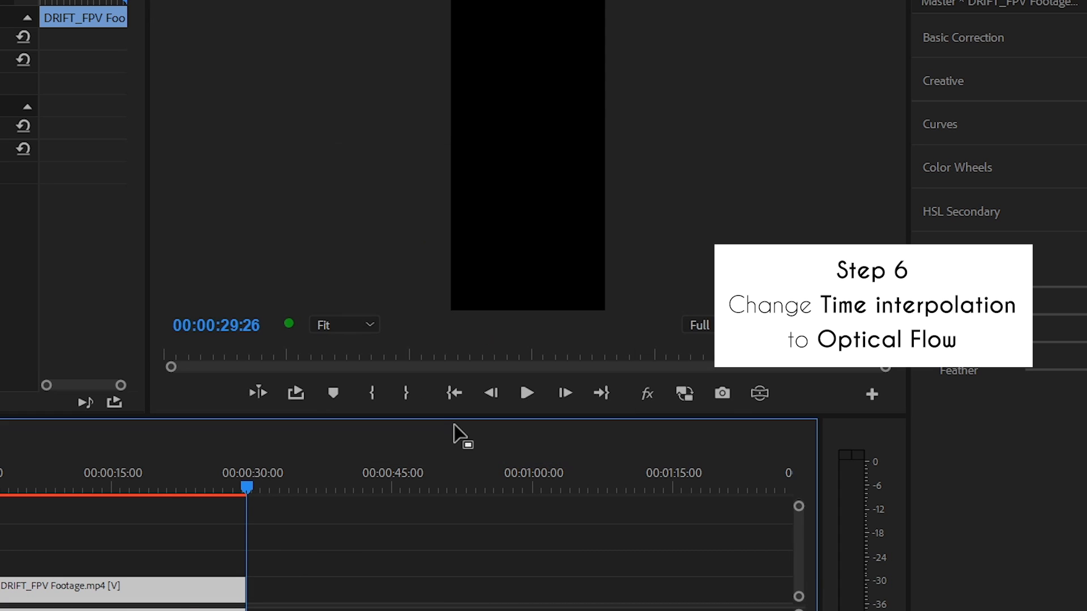
# Step: Move the playhead to 00:00:15:19 and open the media export settings for the sequence
pyautogui.click(135, 472)
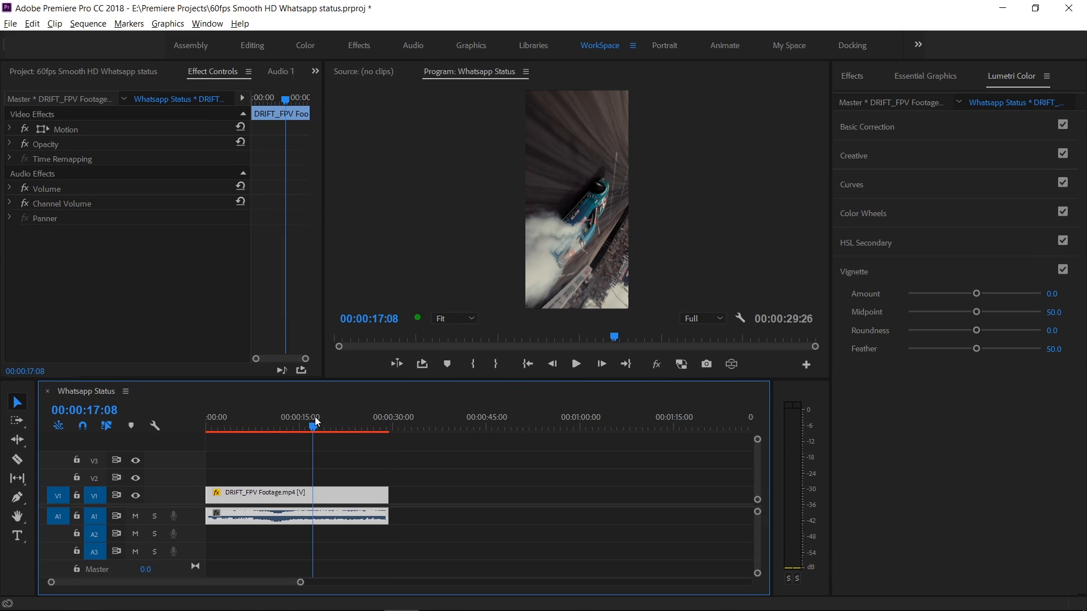
pyautogui.moveTo(315, 416); pyautogui.dragTo(302, 420)
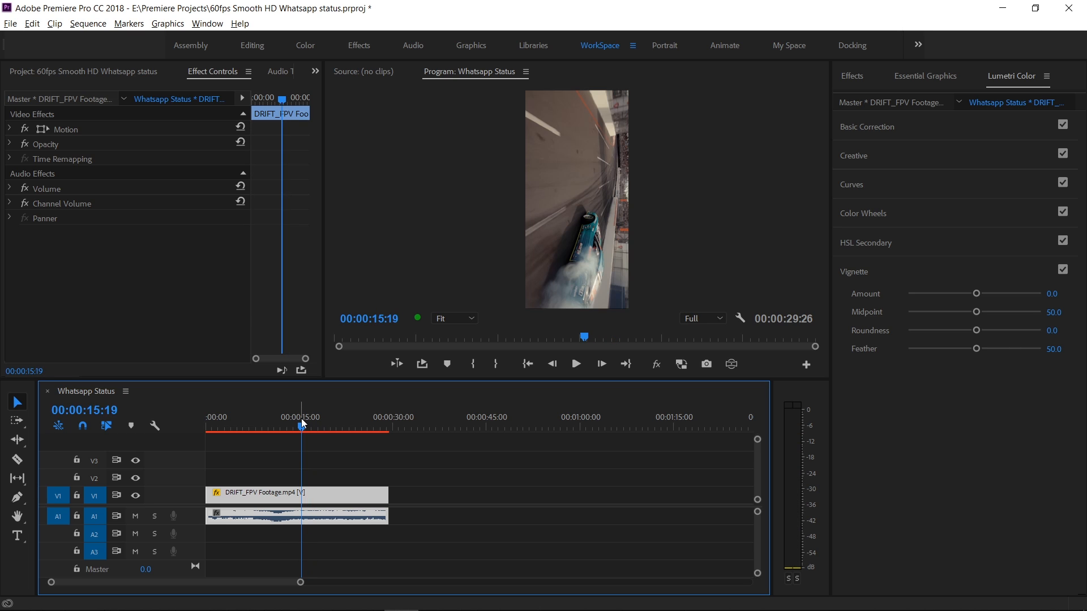
pyautogui.click(9, 24)
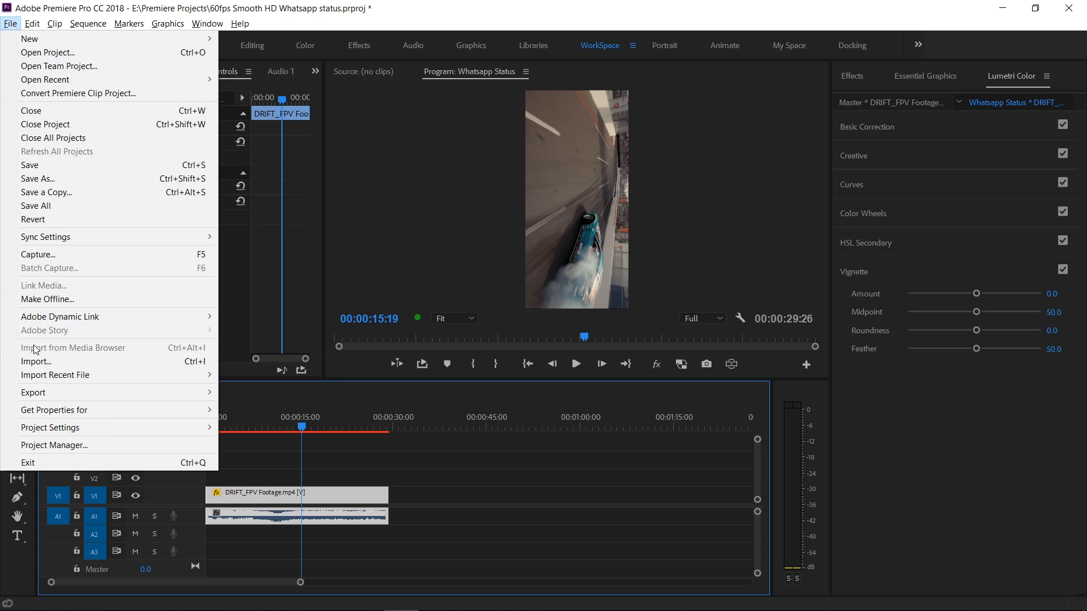
pyautogui.moveTo(171, 394)
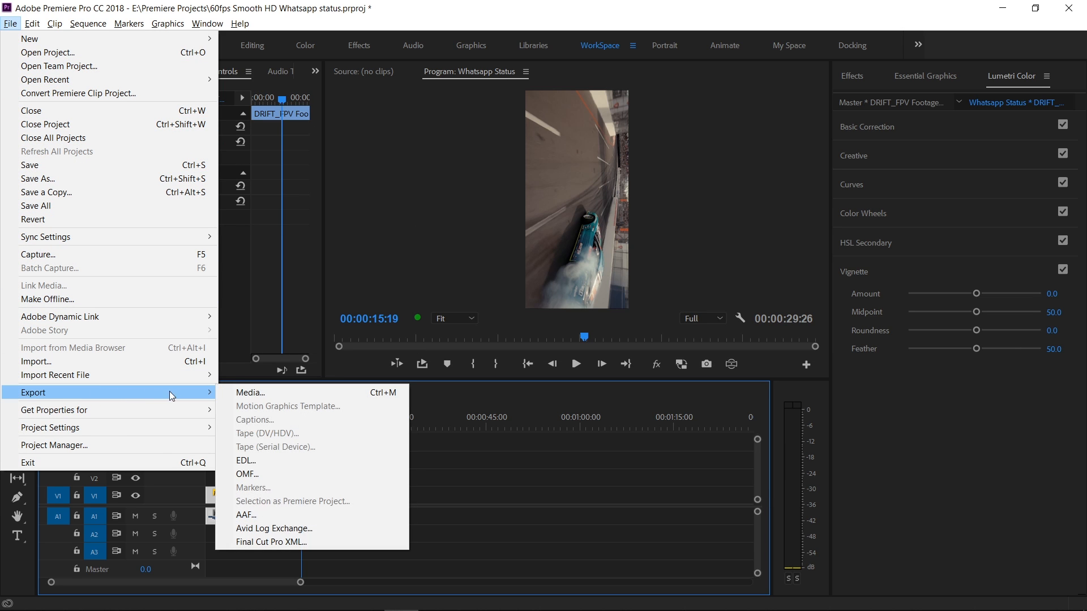
pyautogui.click(232, 392)
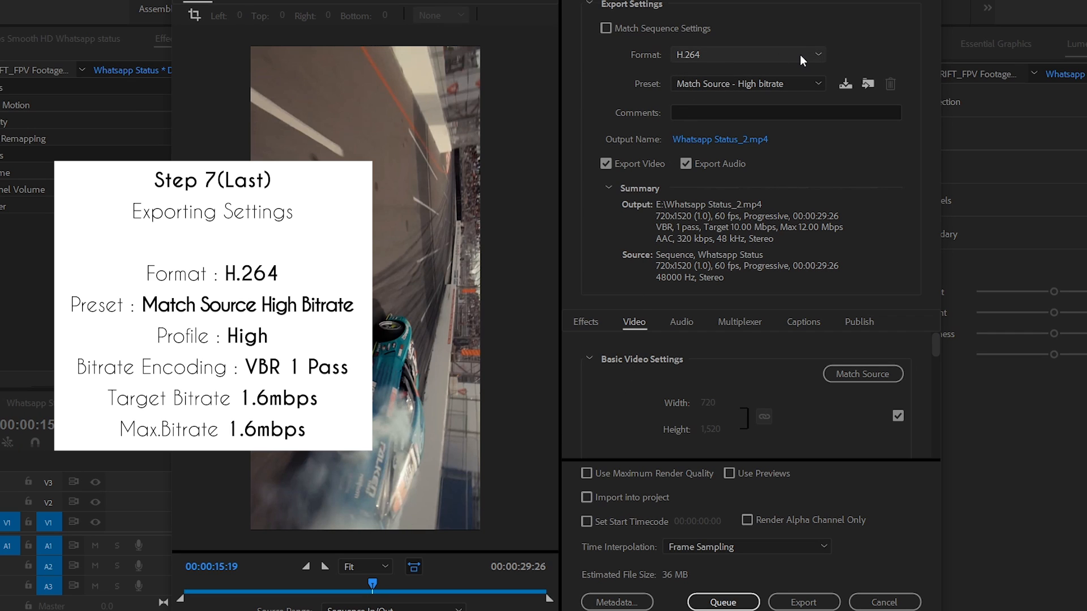
# Step: Apply the Match Source - High bitrate preset and change the video profile to High
pyautogui.click(728, 85)
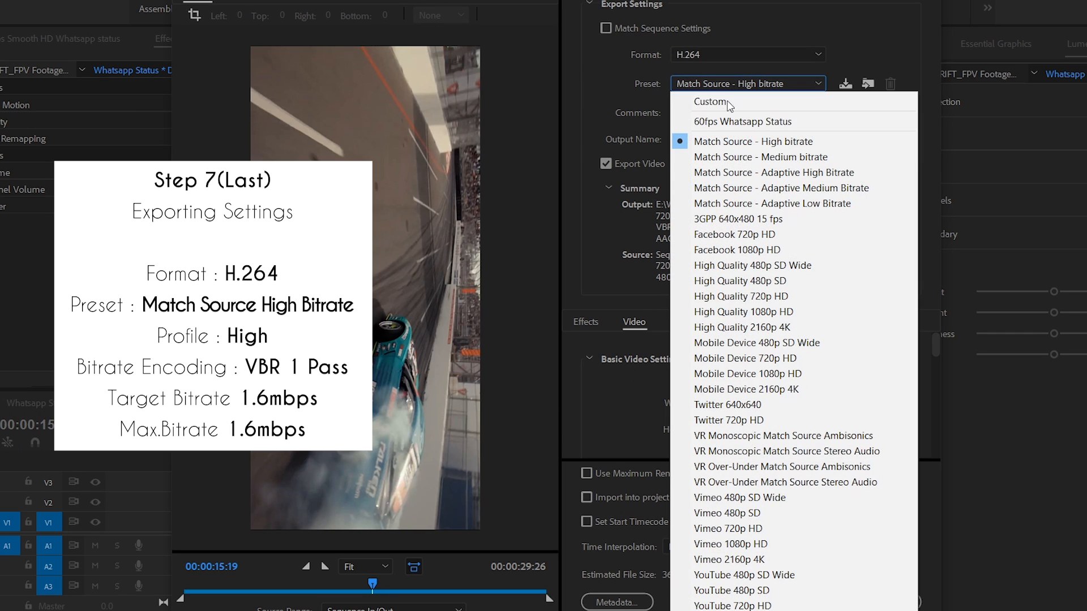
pyautogui.click(726, 143)
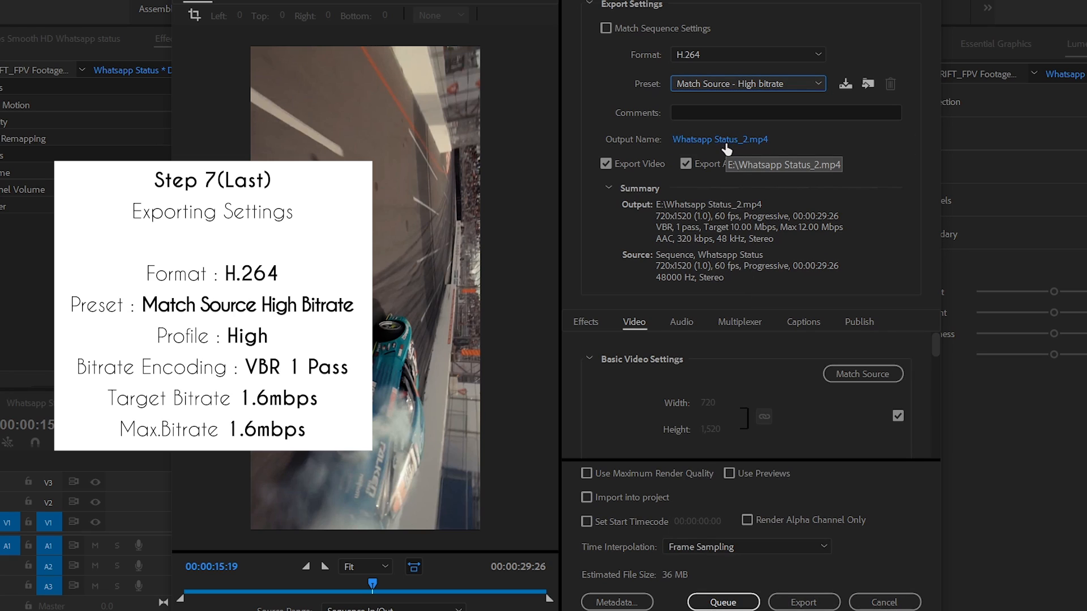
pyautogui.scroll(-3, 597, 423)
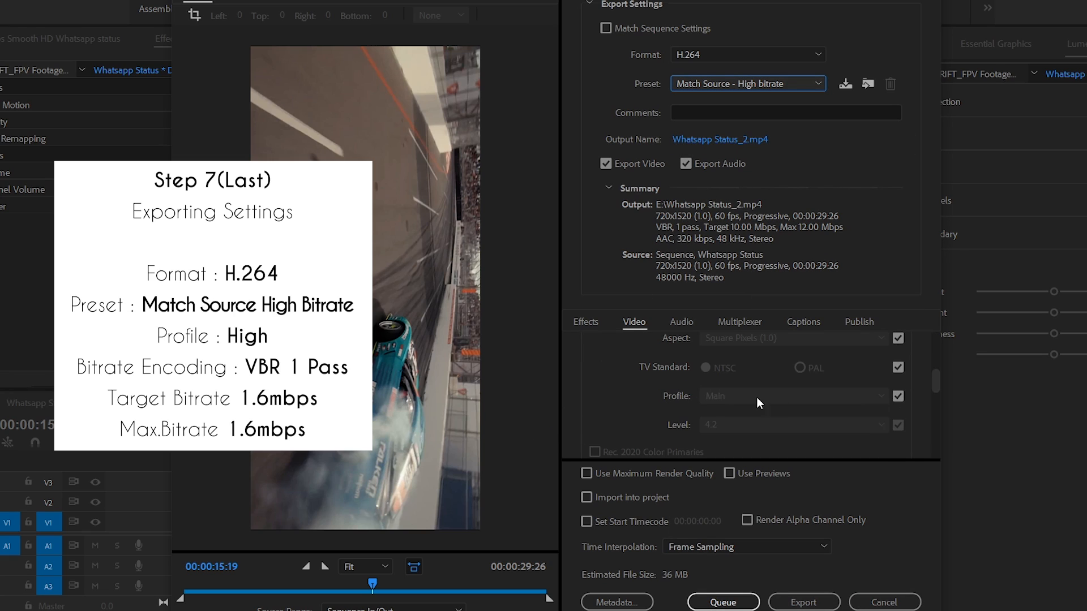
pyautogui.click(898, 395)
pyautogui.click(871, 396)
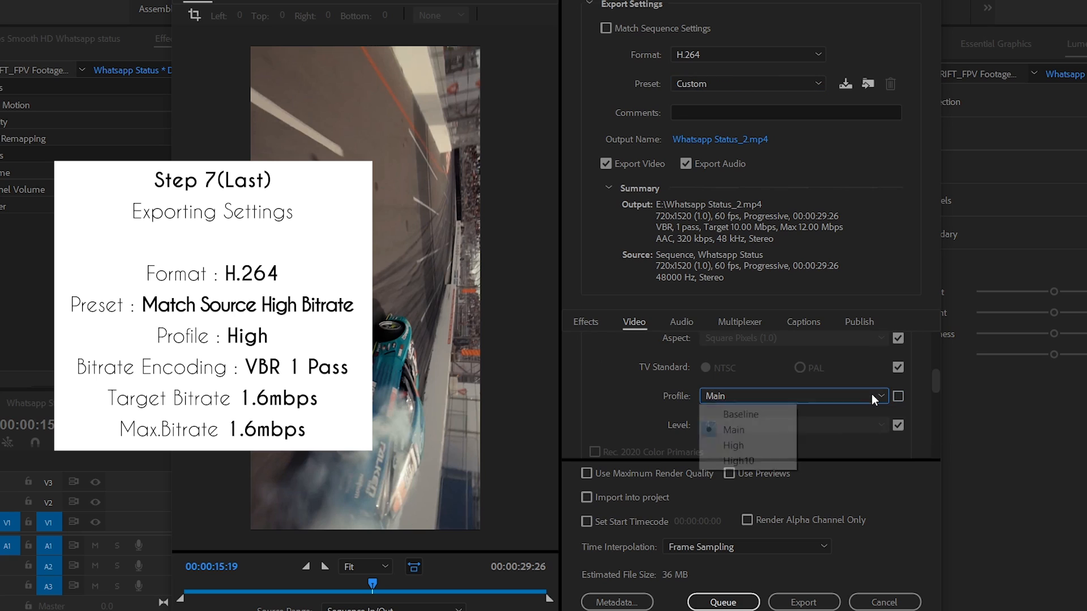
pyautogui.click(749, 443)
# Step: Set both the target bitrate and the maximum bitrate to 1.6 Mbps
pyautogui.scroll(-5, 631, 390)
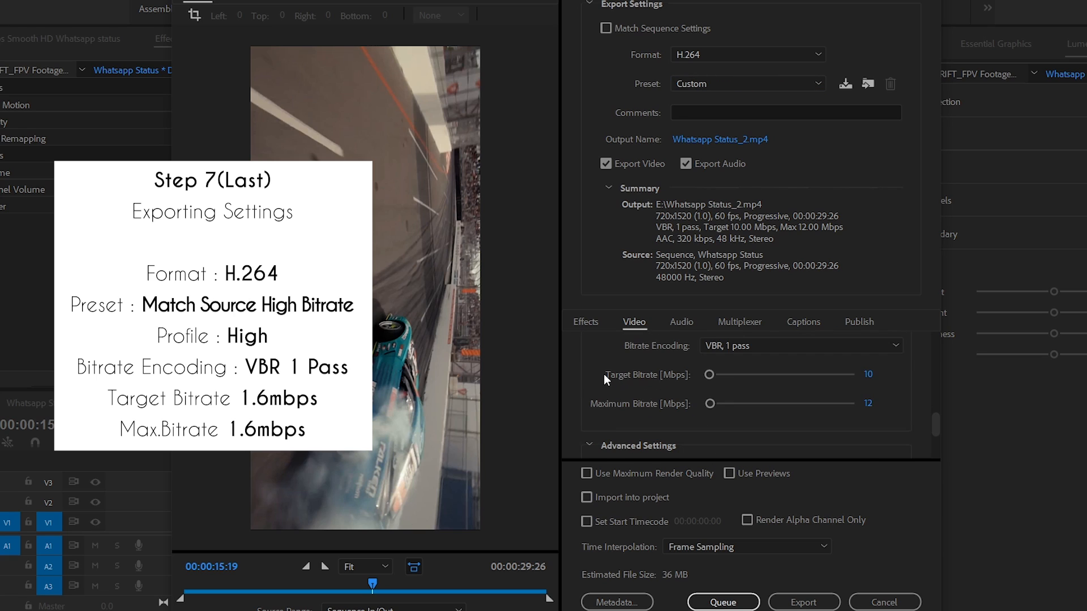
pyautogui.scroll(1, 603, 374)
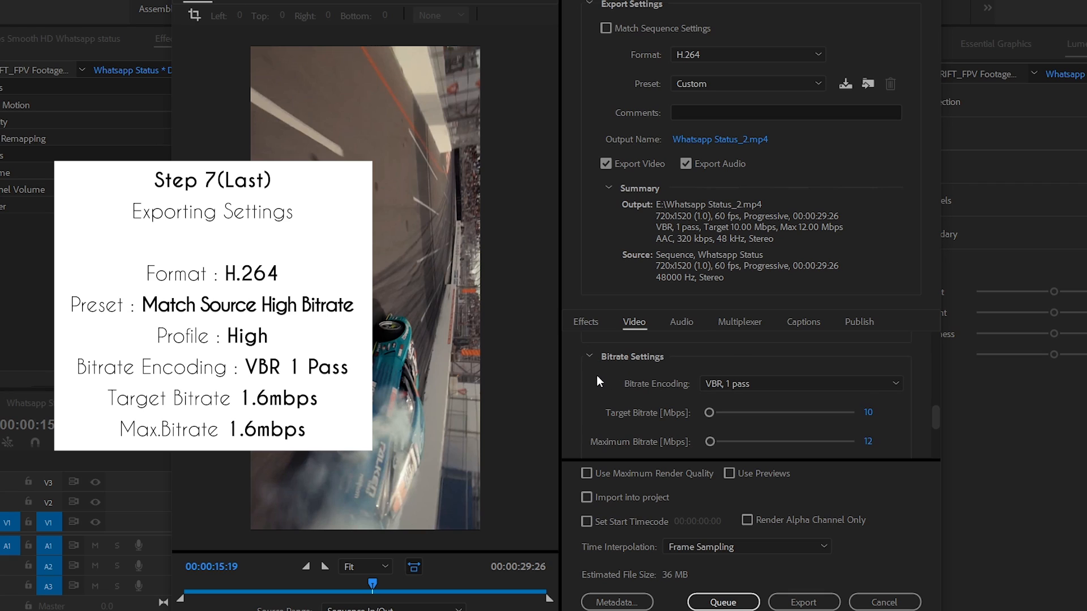
pyautogui.scroll(-1, 597, 376)
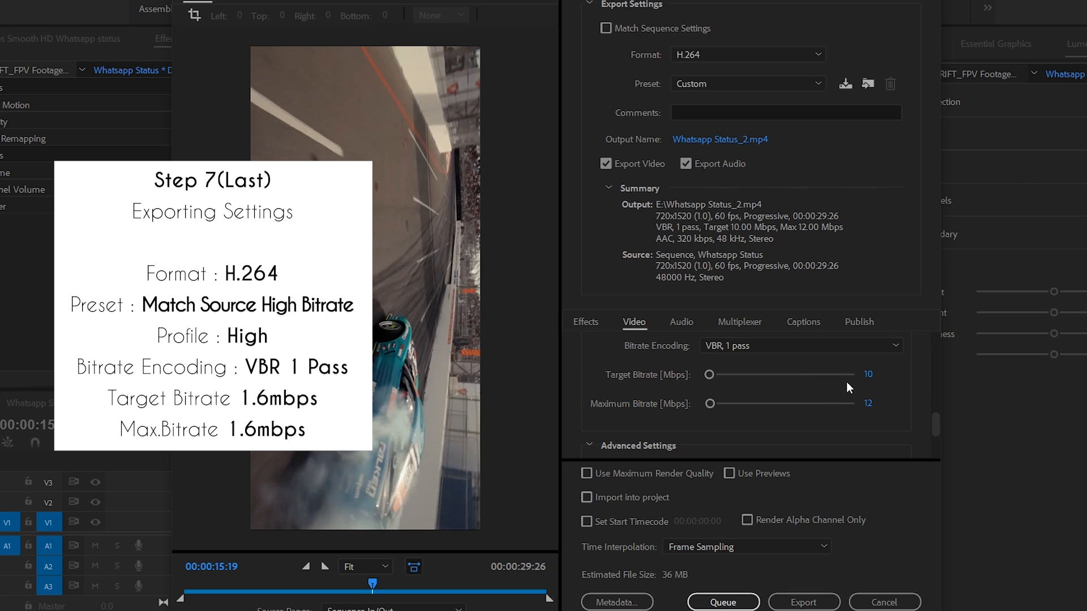
pyautogui.write('1.6')
pyautogui.press('Return')
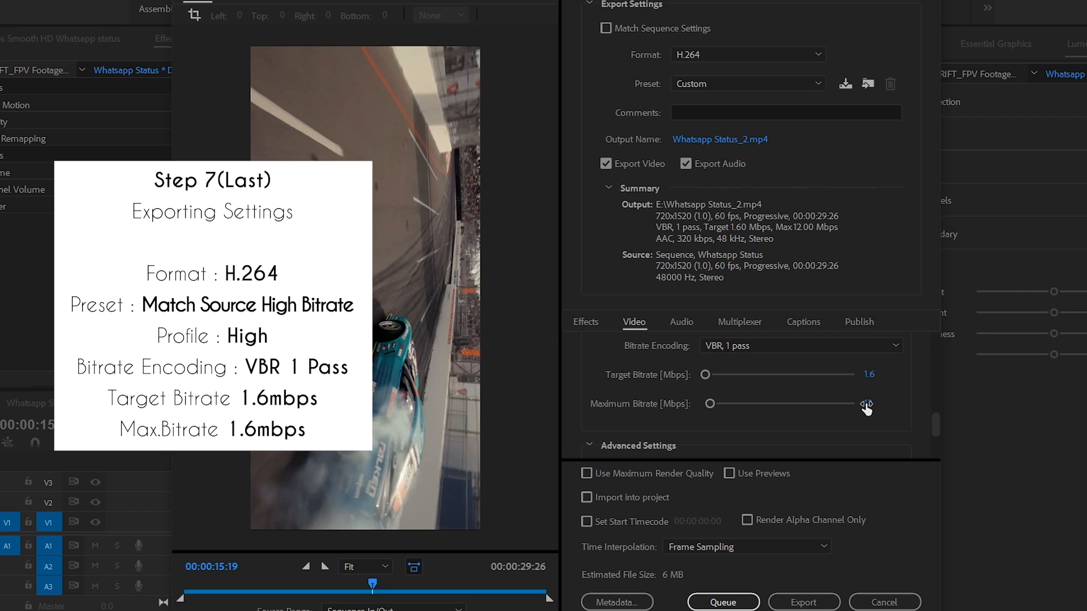
pyautogui.click(867, 403)
pyautogui.write('1.6')
pyautogui.press('Return')
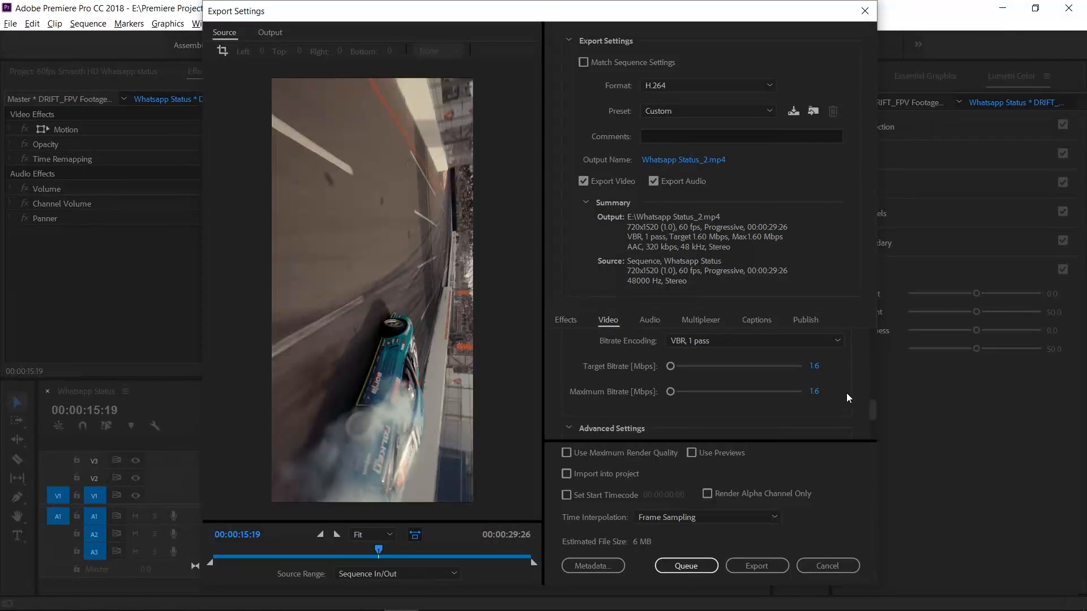
# Step: Set the output location of Whatsapp Status_2.mp4 to the Desktop and start the export
pyautogui.scroll(-3, 847, 394)
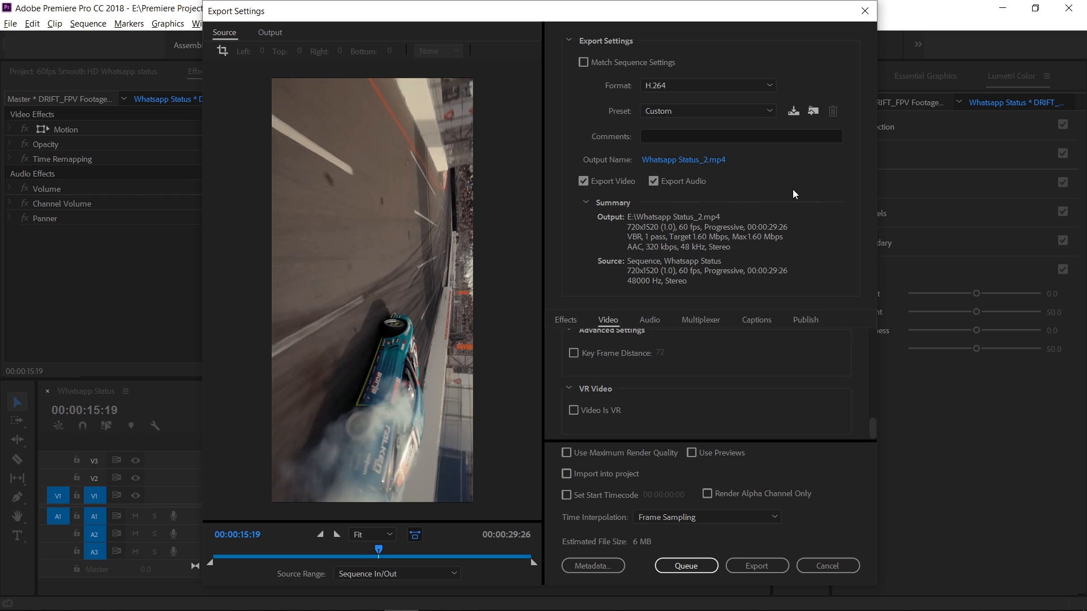
pyautogui.click(695, 161)
pyautogui.click(75, 150)
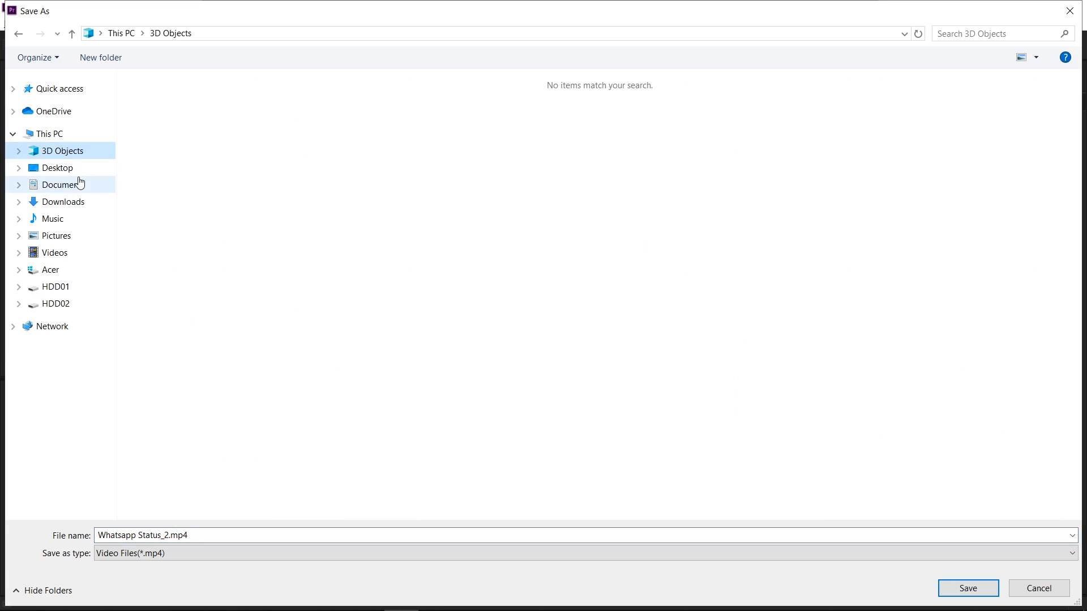
pyautogui.click(78, 170)
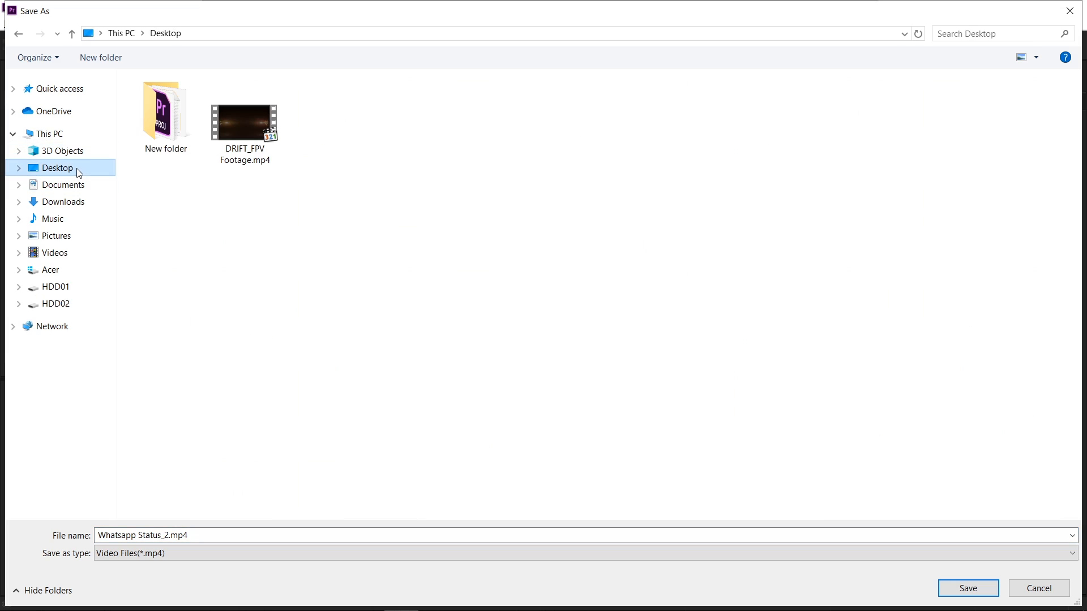
pyautogui.click(997, 591)
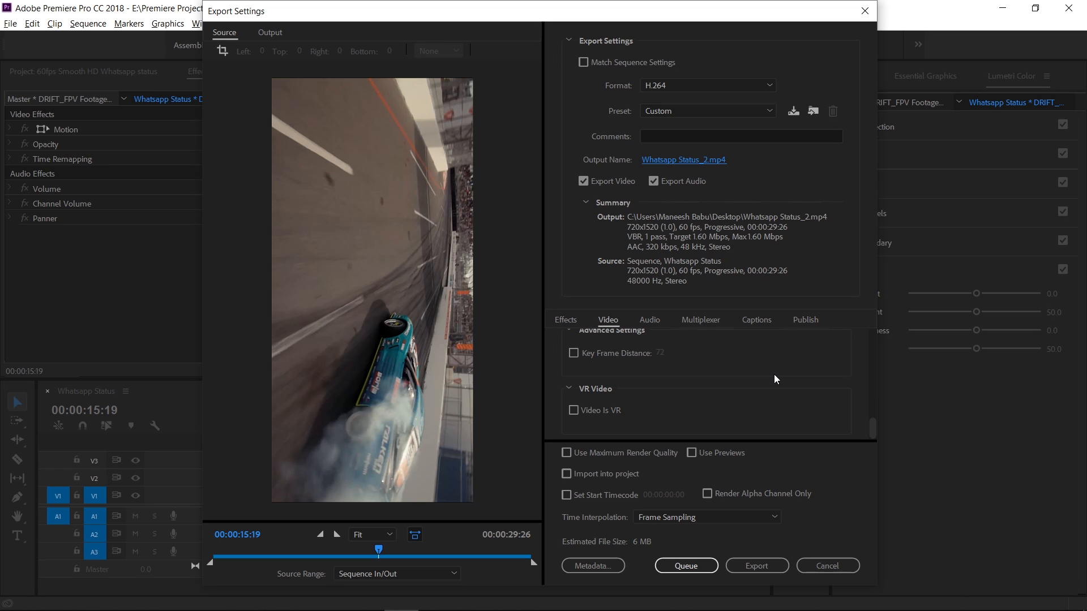
pyautogui.click(746, 565)
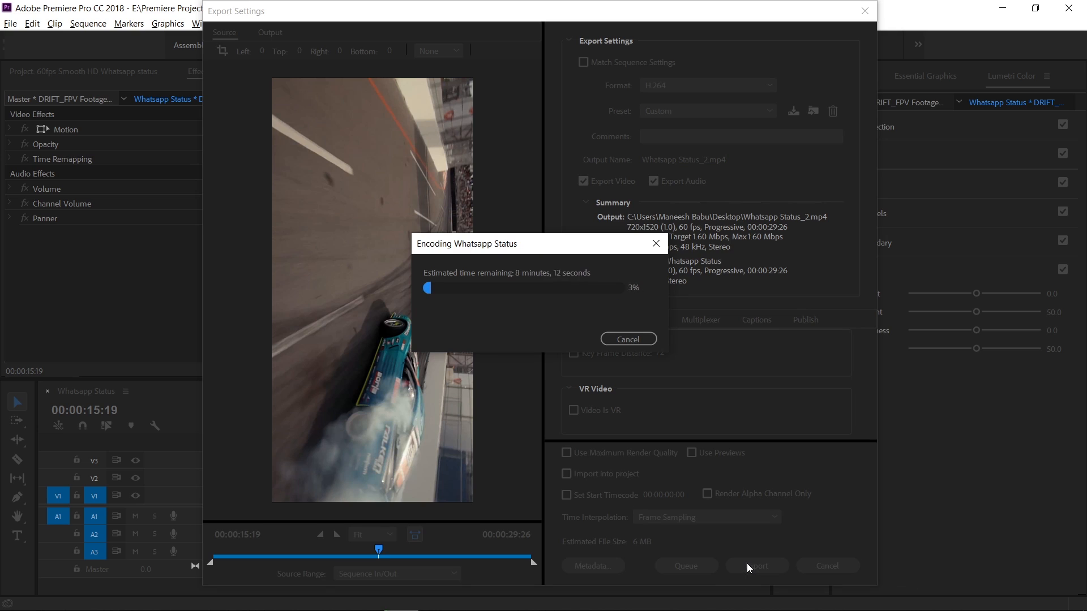